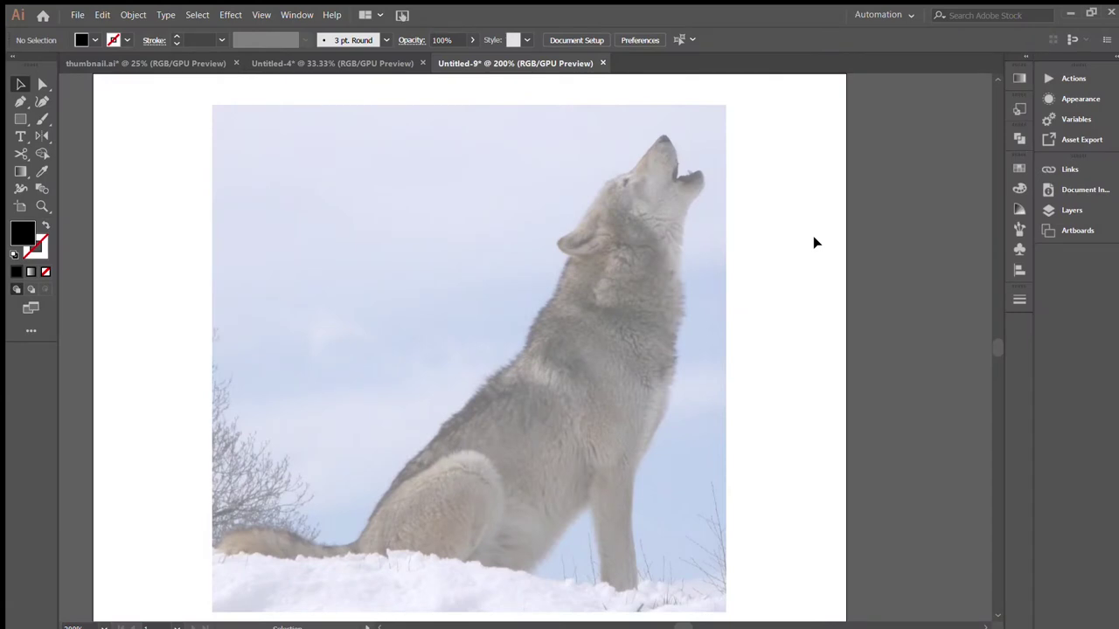
Step: Switch to the Pen tool and zoom in on the wolf's head in the reference photo
{"action": "key", "text": "p"}
{"action": "scroll", "coordinate": [815, 242], "scroll_direction": "up", "scroll_amount": 5}
{"action": "scroll", "coordinate": [604, 372], "scroll_direction": "up", "scroll_amount": 3}
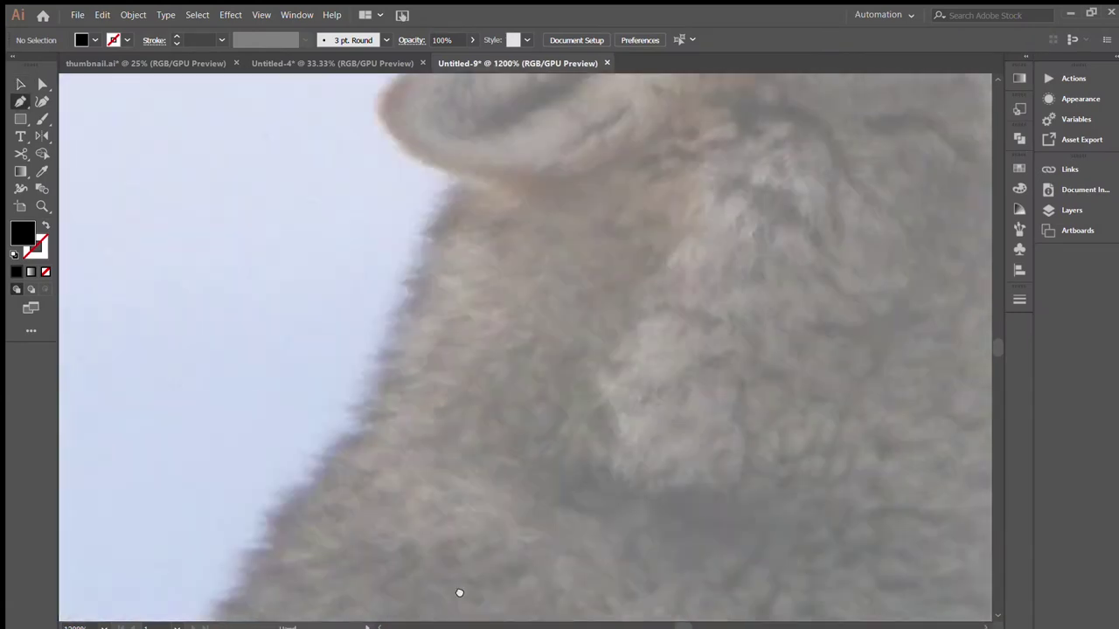
Step: Trace the back and top of the wolf's head out to the snout tip
{"action": "left_click", "coordinate": [363, 437]}
{"action": "left_click", "coordinate": [481, 247]}
{"action": "left_click", "coordinate": [655, 127]}
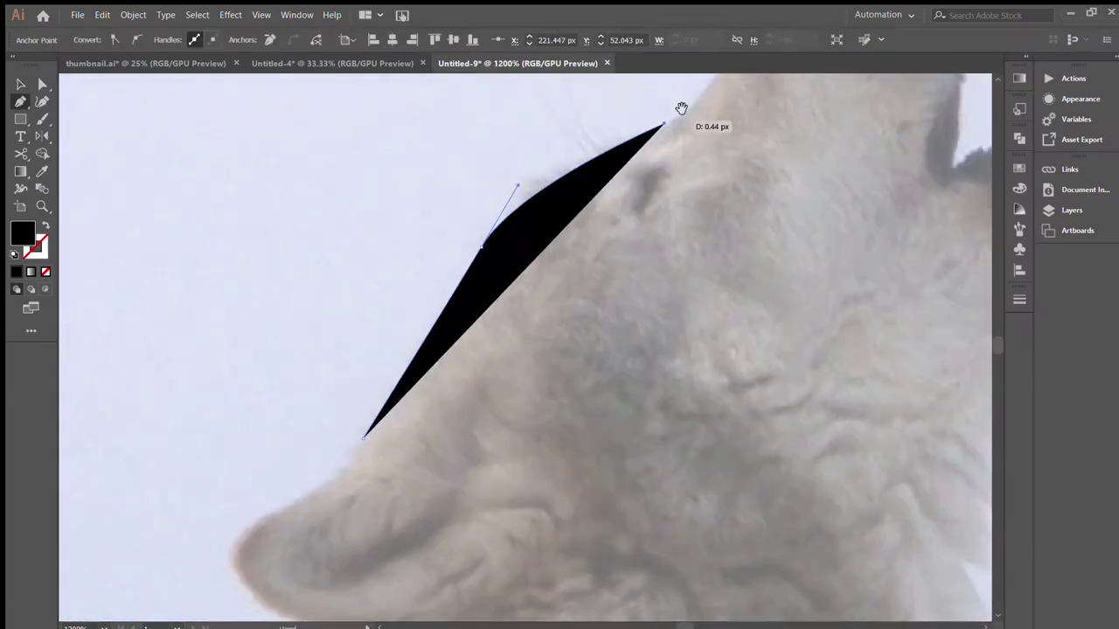
{"action": "scroll", "coordinate": [662, 125], "scroll_direction": "up", "scroll_amount": 5}
{"action": "scroll", "coordinate": [661, 125], "scroll_direction": "right", "scroll_amount": 4}
{"action": "left_click_drag", "start_coordinate": [564, 251], "coordinate": [653, 136]}
{"action": "key", "text": "ctrl+z"}
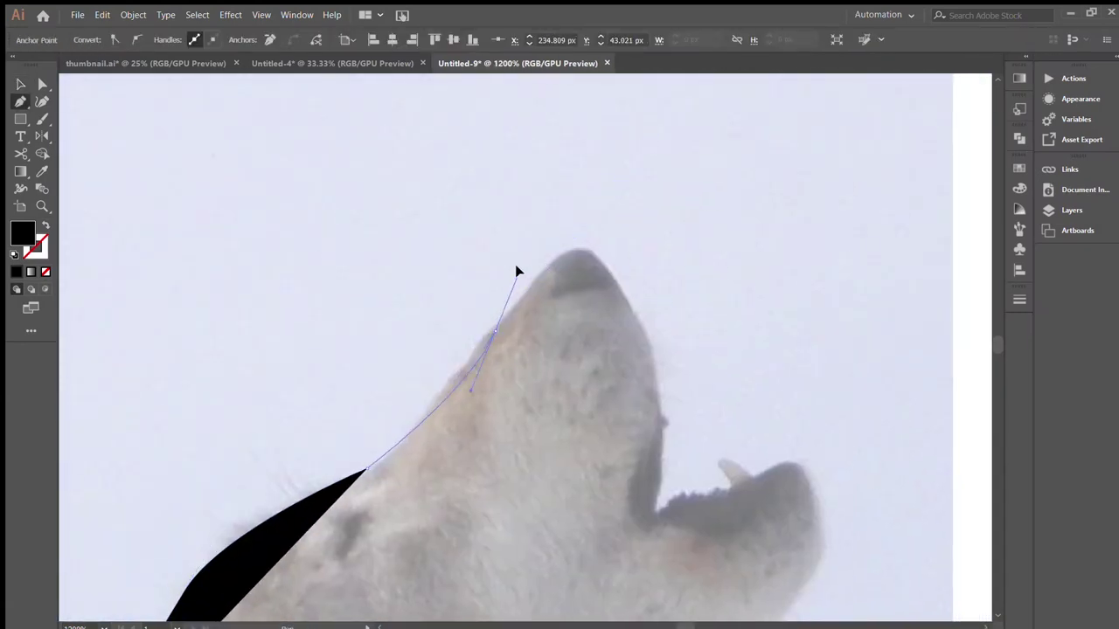
{"action": "left_click", "coordinate": [591, 251]}
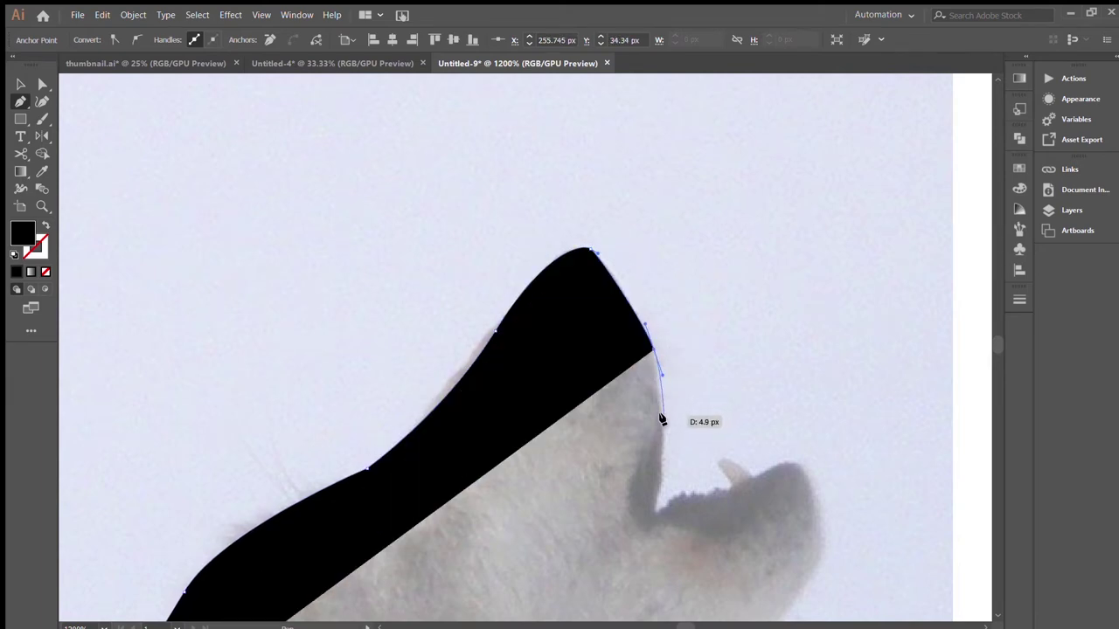
{"action": "left_click_drag", "start_coordinate": [665, 422], "coordinate": [660, 494]}
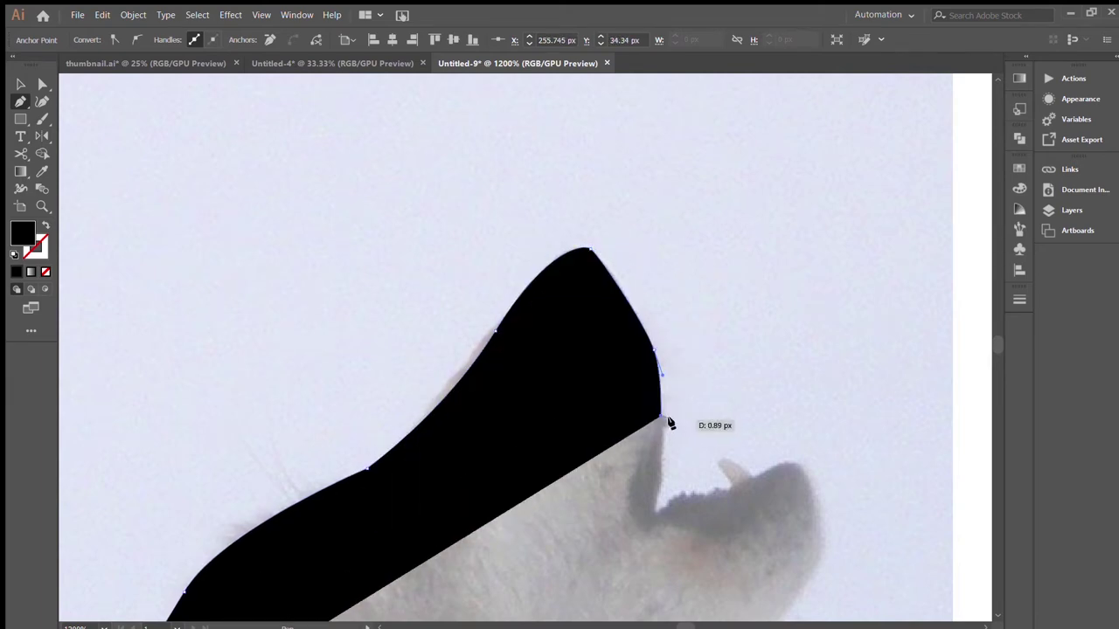
Step: Trace the open mouth, lower jaw and chin with curved anchors
{"action": "left_click", "coordinate": [654, 505]}
{"action": "left_click", "coordinate": [718, 491]}
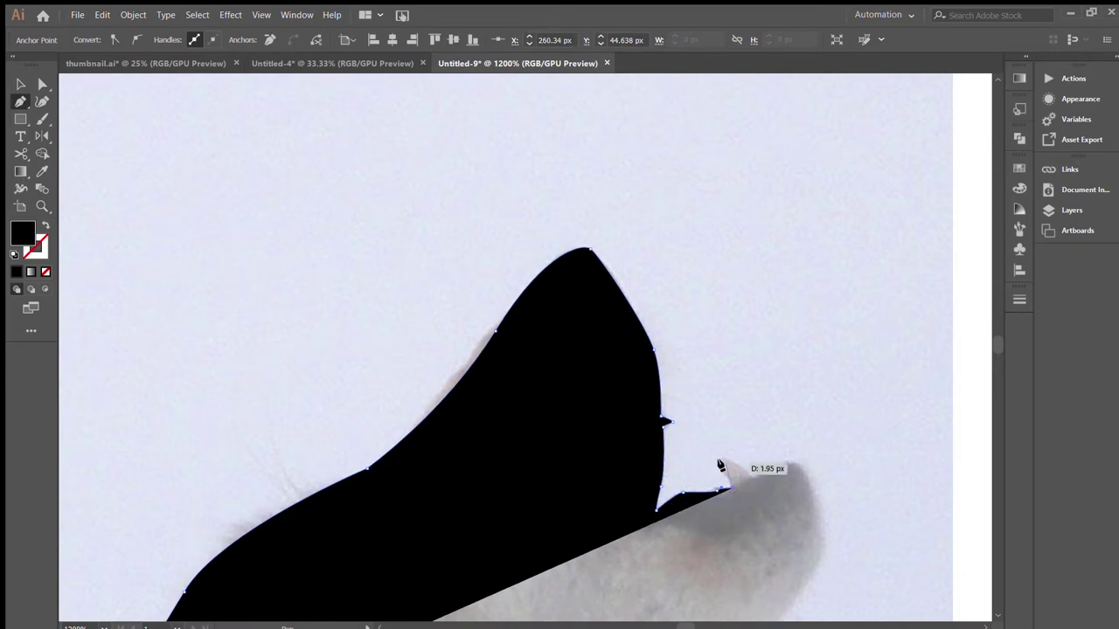
{"action": "left_click", "coordinate": [720, 458]}
{"action": "left_click_drag", "start_coordinate": [750, 474], "coordinate": [753, 478]}
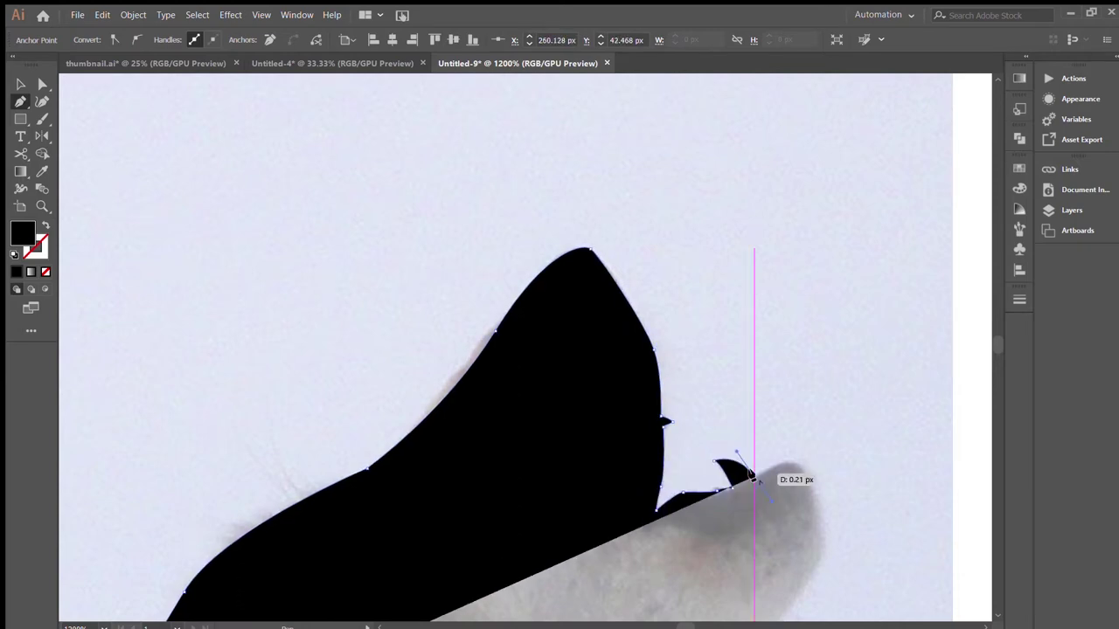
{"action": "left_click_drag", "start_coordinate": [826, 538], "coordinate": [721, 301]}
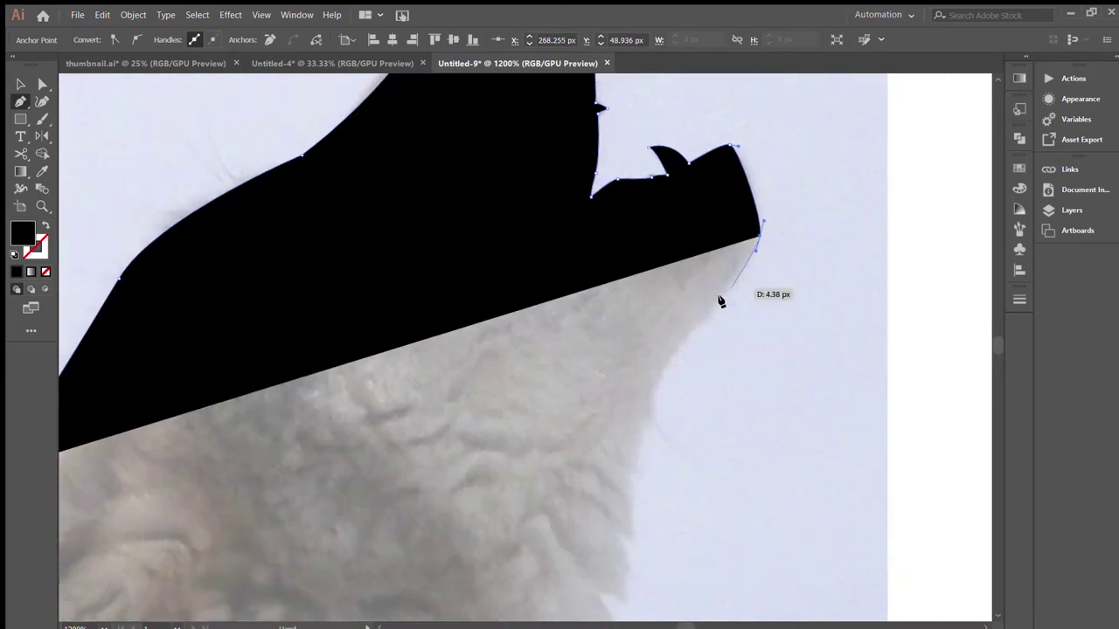
{"action": "left_click", "coordinate": [656, 376]}
{"action": "left_click", "coordinate": [639, 423]}
{"action": "left_click_drag", "start_coordinate": [644, 480], "coordinate": [640, 492]}
Step: Start the throat fur and make the path an unfilled black outline
{"action": "scroll", "coordinate": [695, 355], "scroll_direction": "down", "scroll_amount": 5}
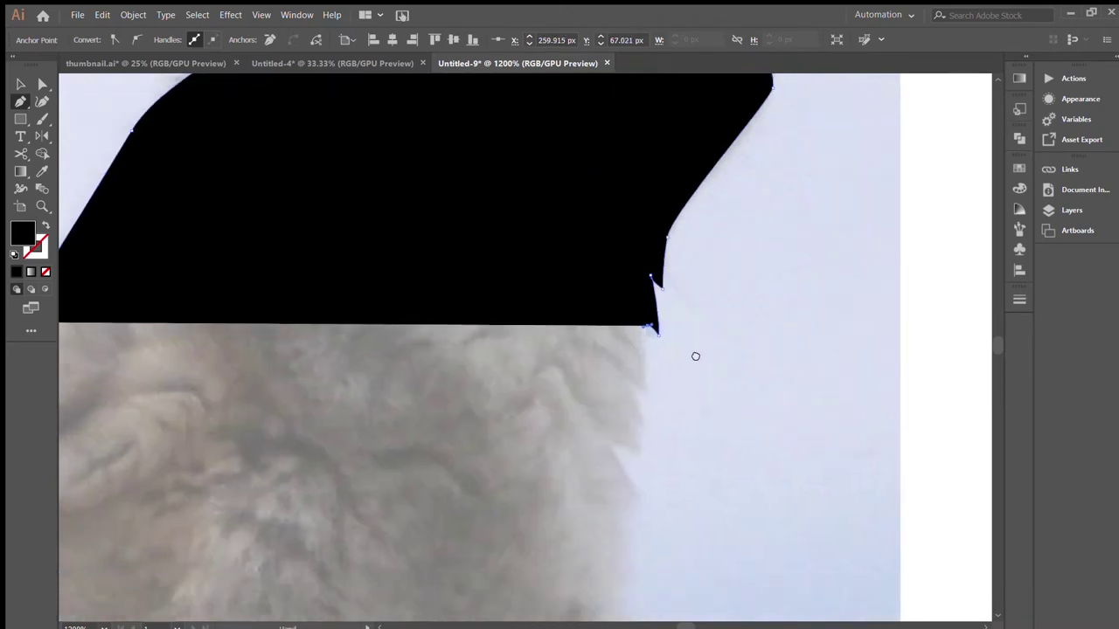
{"action": "left_click_drag", "start_coordinate": [645, 361], "coordinate": [645, 363]}
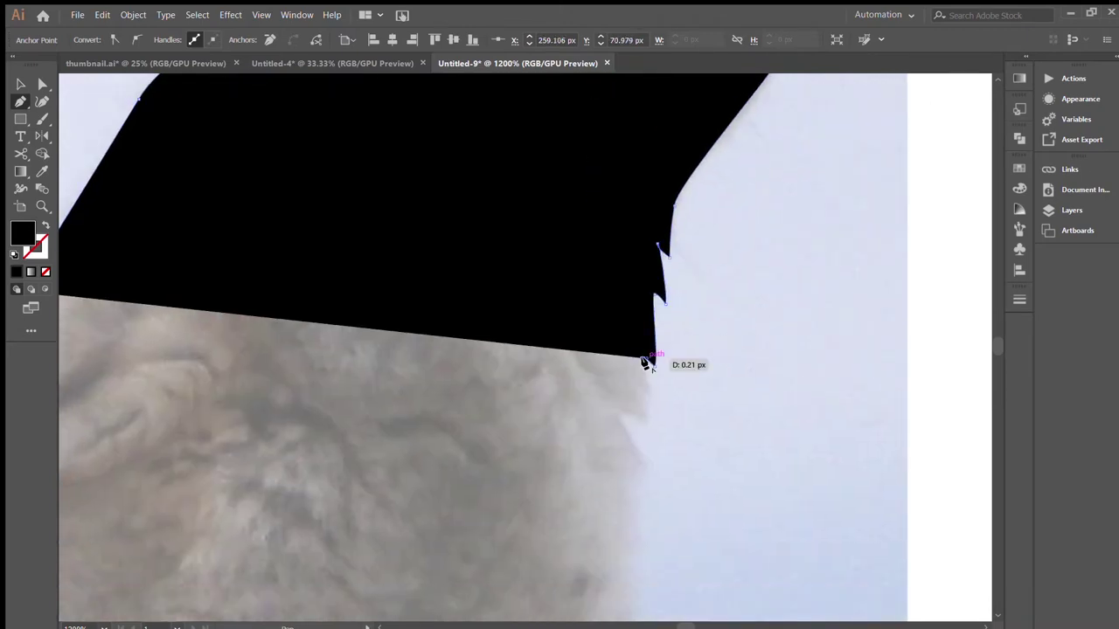
{"action": "left_click", "coordinate": [47, 226]}
{"action": "left_click_drag", "start_coordinate": [650, 423], "coordinate": [615, 424]}
{"action": "left_click", "coordinate": [616, 417]}
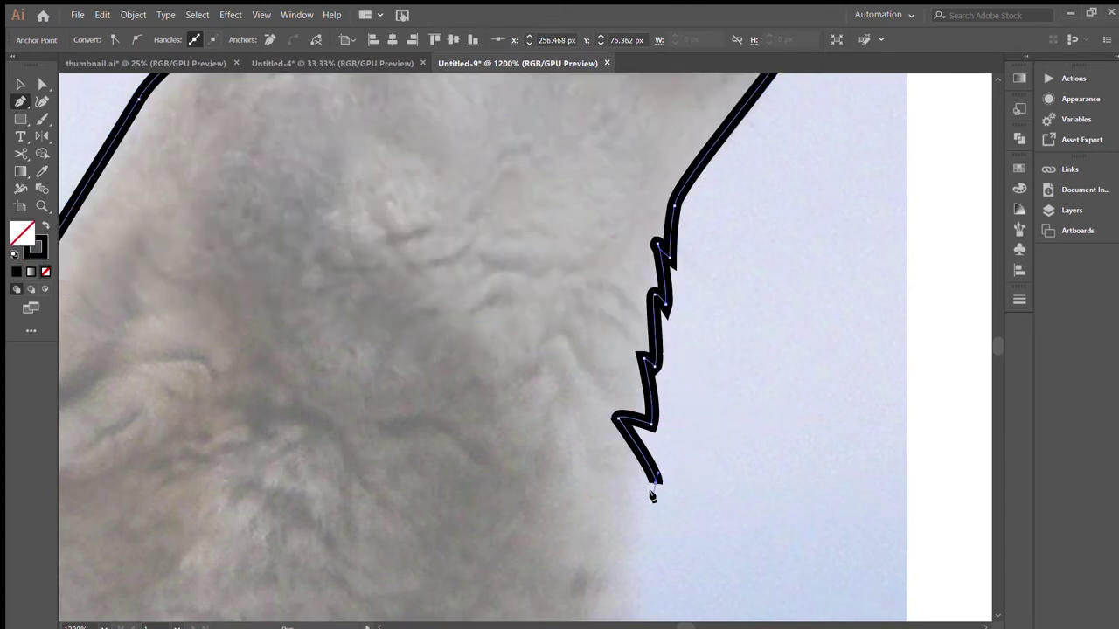
Step: Zigzag jagged fur spikes down the wolf's throat and neck
{"action": "left_click", "coordinate": [616, 477]}
{"action": "scroll", "coordinate": [619, 481], "scroll_direction": "down", "scroll_amount": 5}
{"action": "scroll", "coordinate": [629, 484], "scroll_direction": "up", "scroll_amount": 4}
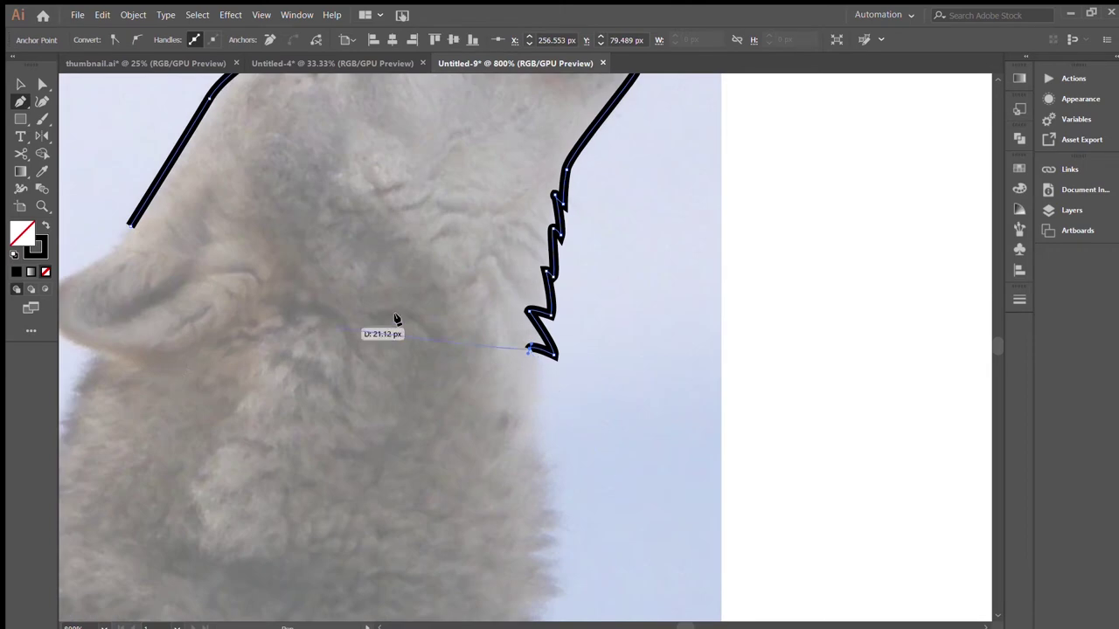
{"action": "left_click", "coordinate": [548, 403]}
{"action": "left_click", "coordinate": [542, 464]}
{"action": "left_click", "coordinate": [559, 533]}
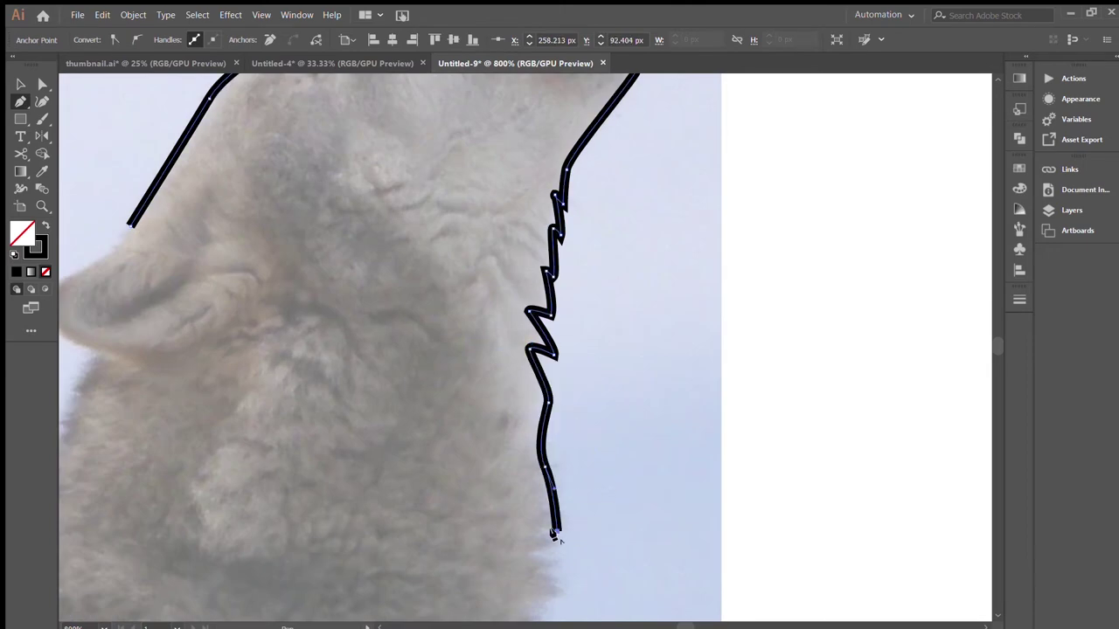
{"action": "left_click", "coordinate": [559, 546]}
{"action": "left_click", "coordinate": [559, 587]}
{"action": "scroll", "coordinate": [622, 511], "scroll_direction": "down", "scroll_amount": 5}
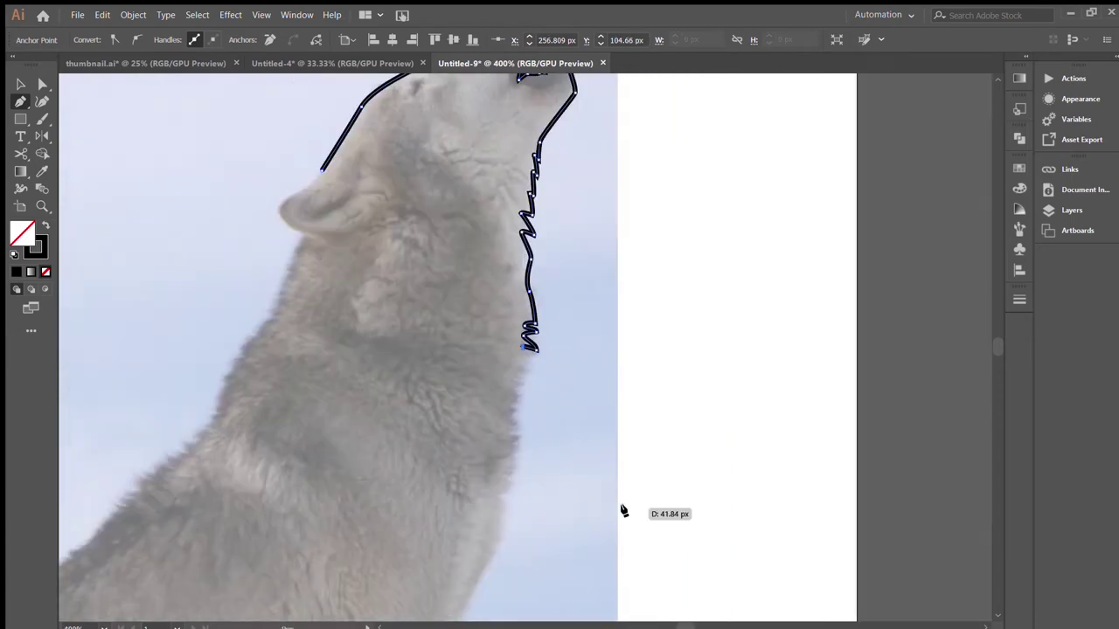
{"action": "scroll", "coordinate": [622, 513], "scroll_direction": "up", "scroll_amount": 6}
Step: Curve the outline down the chest with a fur spike on its edge
{"action": "mouse_move", "coordinate": [552, 466]}
{"action": "left_mouse_down"}
{"action": "mouse_move", "coordinate": [549, 486]}
{"action": "mouse_move", "coordinate": [492, 527]}
{"action": "left_mouse_up"}
{"action": "left_click", "coordinate": [514, 444]}
{"action": "left_click", "coordinate": [542, 547]}
{"action": "scroll", "coordinate": [492, 527], "scroll_direction": "down", "scroll_amount": 5}
{"action": "scroll", "coordinate": [491, 528], "scroll_direction": "up", "scroll_amount": 3}
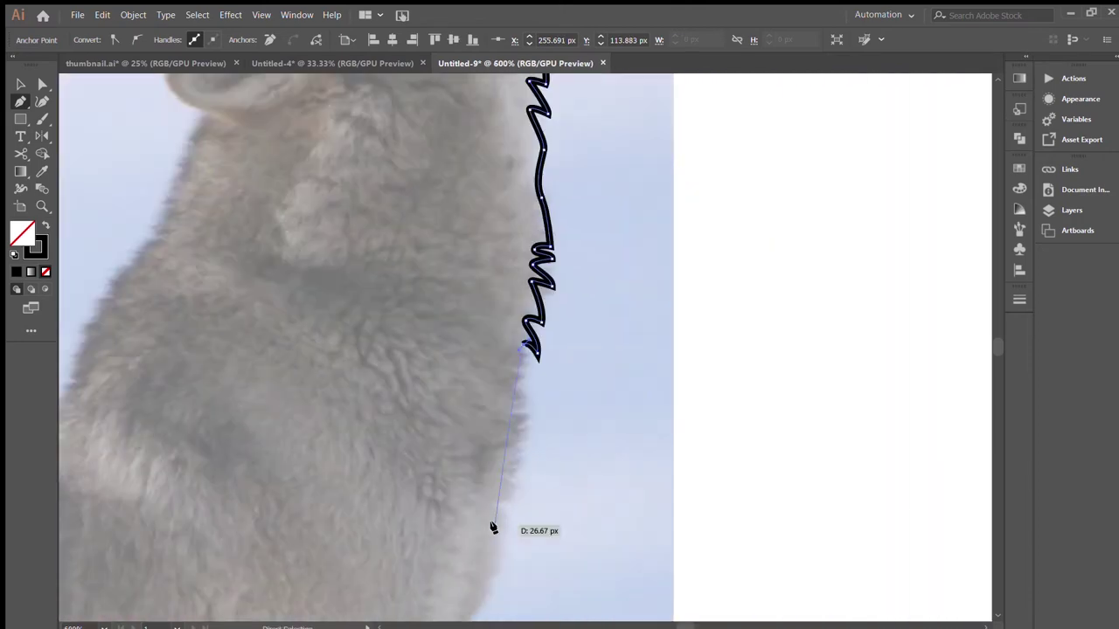
Step: Add more chest fur tufts and curve the outline toward the front leg
{"action": "left_click_drag", "start_coordinate": [522, 390], "coordinate": [519, 420]}
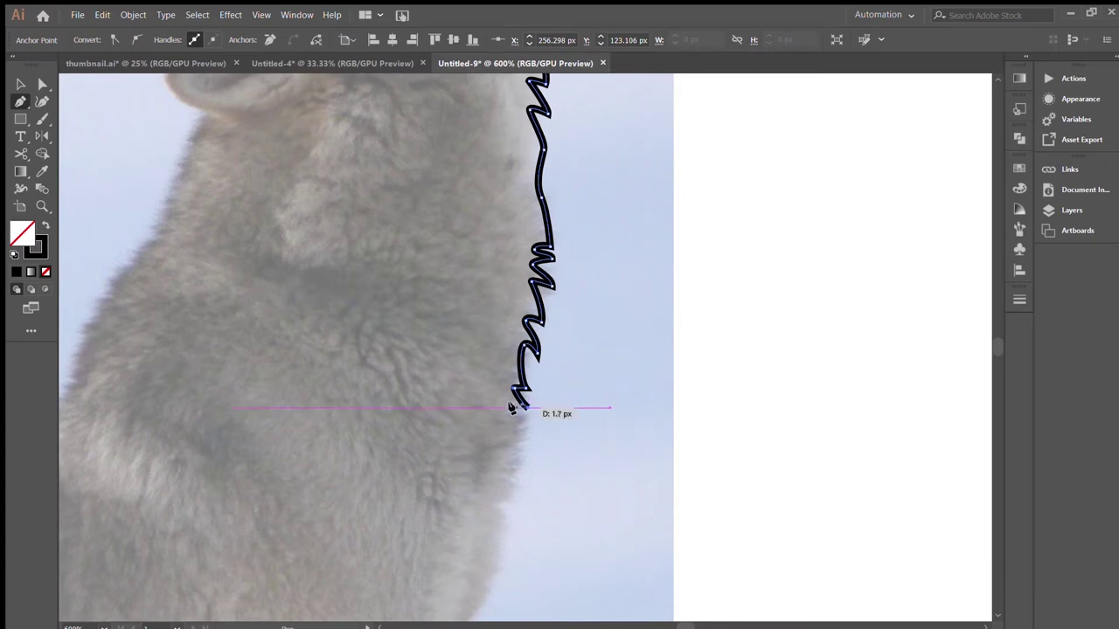
{"action": "left_click", "coordinate": [530, 439]}
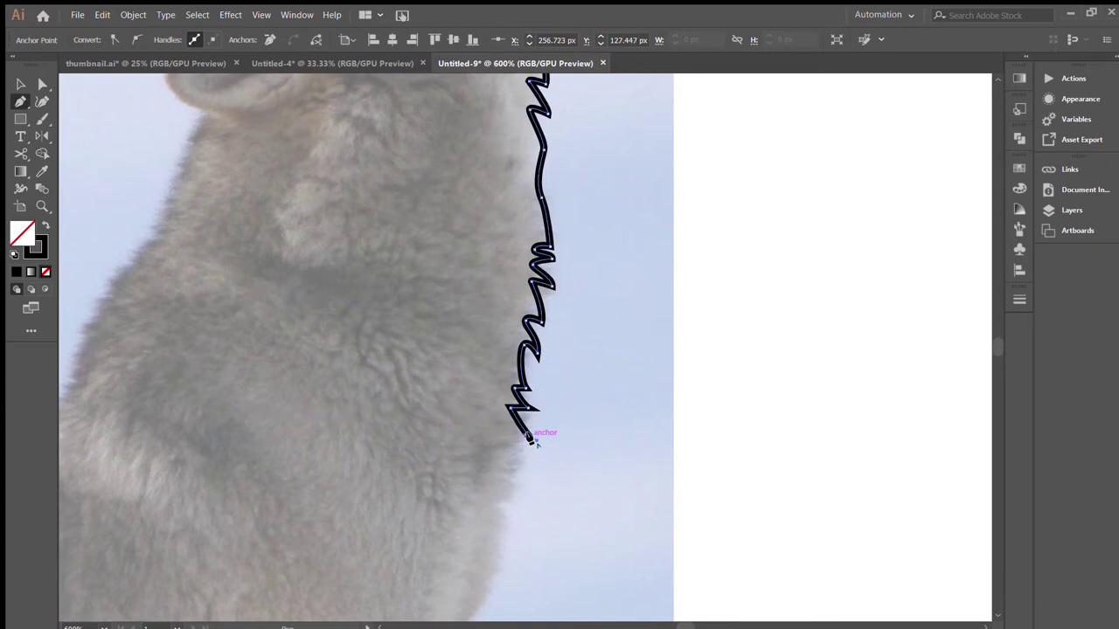
{"action": "left_click_drag", "start_coordinate": [507, 443], "coordinate": [531, 475]}
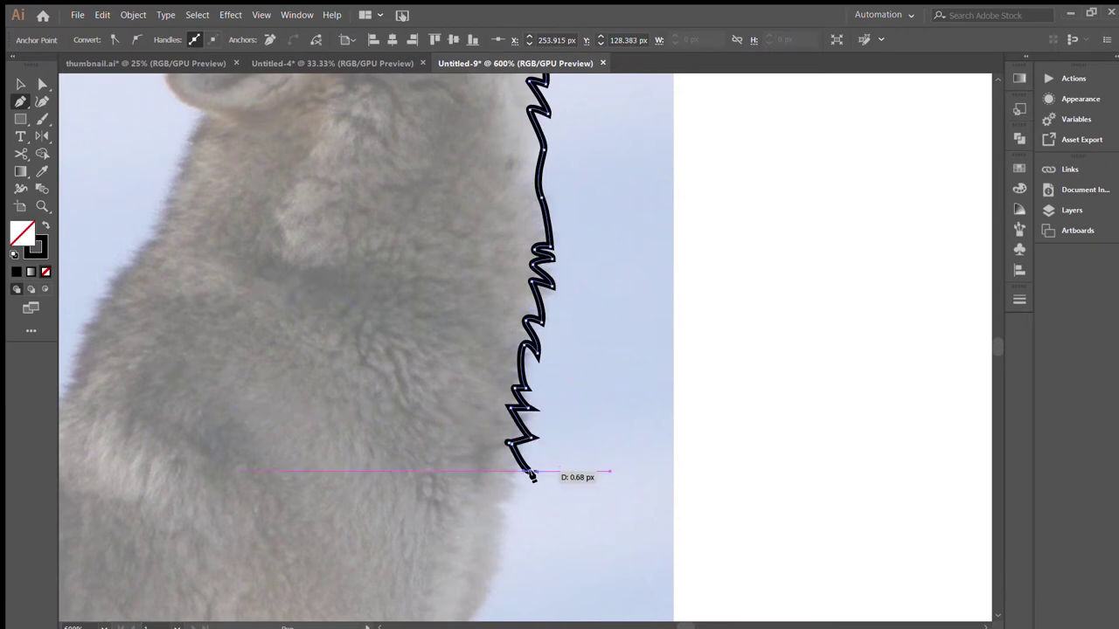
{"action": "left_click_drag", "start_coordinate": [514, 512], "coordinate": [516, 515]}
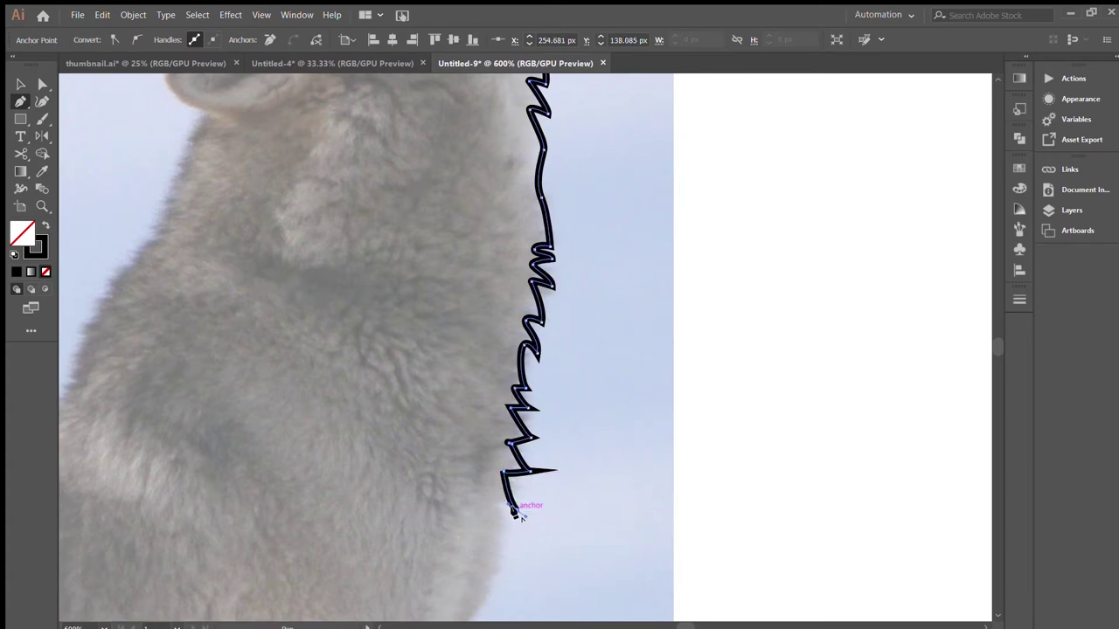
{"action": "key", "text": "ctrl+minus"}
{"action": "mouse_move", "coordinate": [522, 407]}
{"action": "left_mouse_down"}
{"action": "mouse_move", "coordinate": [463, 532]}
{"action": "mouse_move", "coordinate": [380, 569]}
{"action": "left_mouse_up"}
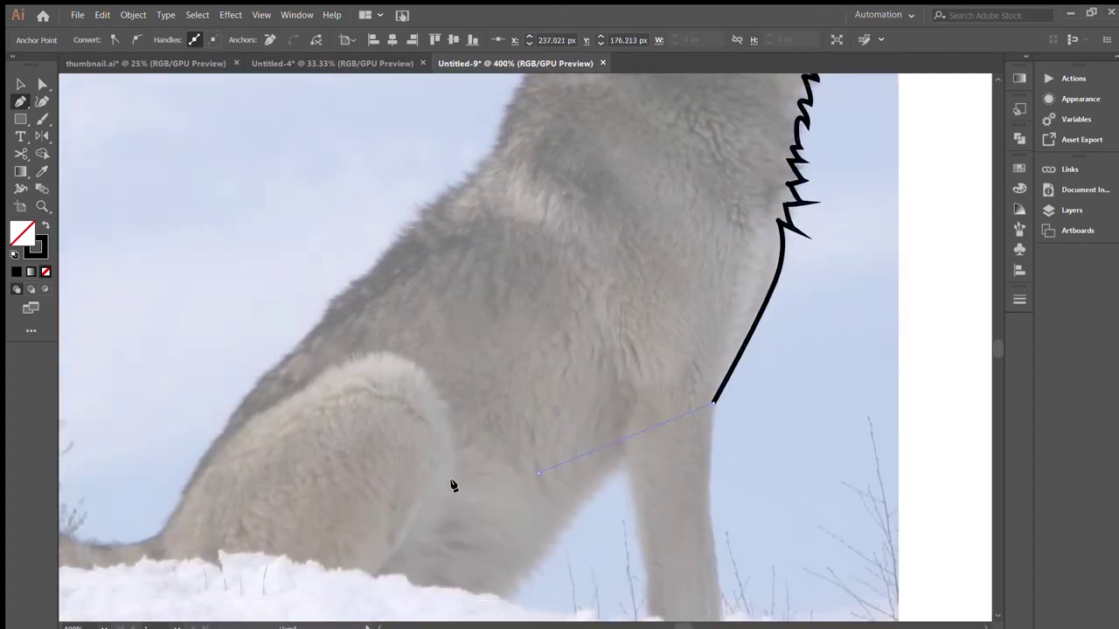
Step: Trace the front leg, feet, ground line and rear of the body
{"action": "left_click", "coordinate": [539, 473]}
{"action": "left_click", "coordinate": [458, 482]}
{"action": "left_click", "coordinate": [206, 474]}
{"action": "left_click", "coordinate": [155, 418]}
{"action": "left_click_drag", "start_coordinate": [146, 252], "coordinate": [193, 213]}
{"action": "mouse_move", "coordinate": [230, 176]}
{"action": "left_mouse_down"}
{"action": "mouse_move", "coordinate": [271, 274]}
{"action": "mouse_move", "coordinate": [415, 255]}
{"action": "left_mouse_up"}
Step: Curve the outline up the wolf's back into a smooth fur curl
{"action": "left_click", "coordinate": [175, 280]}
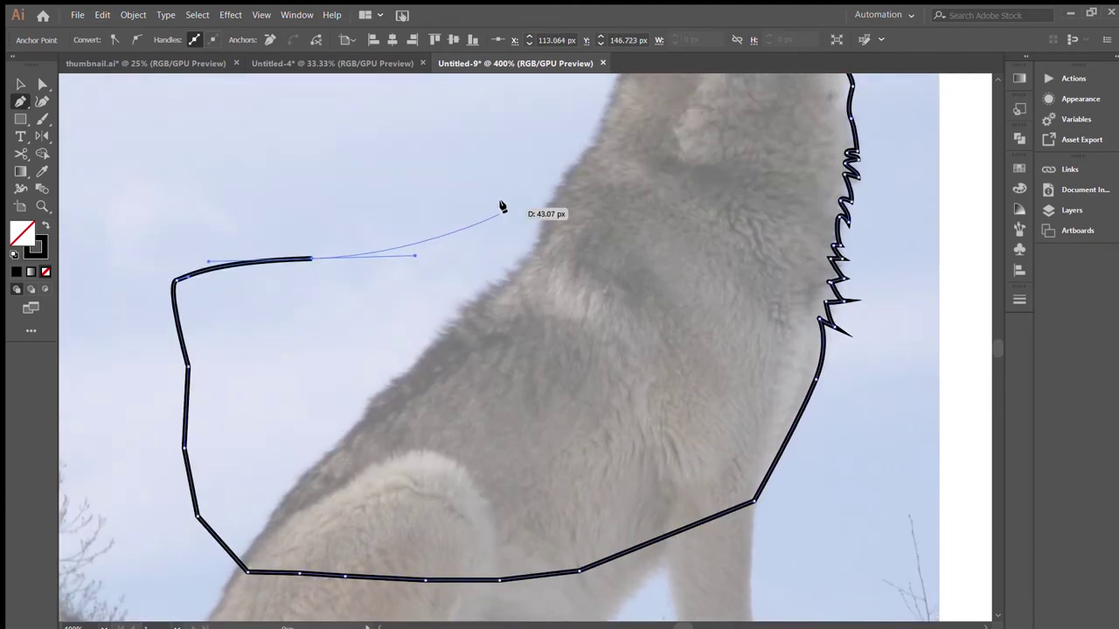
{"action": "left_click", "coordinate": [529, 201]}
{"action": "left_click_drag", "start_coordinate": [530, 200], "coordinate": [413, 423]}
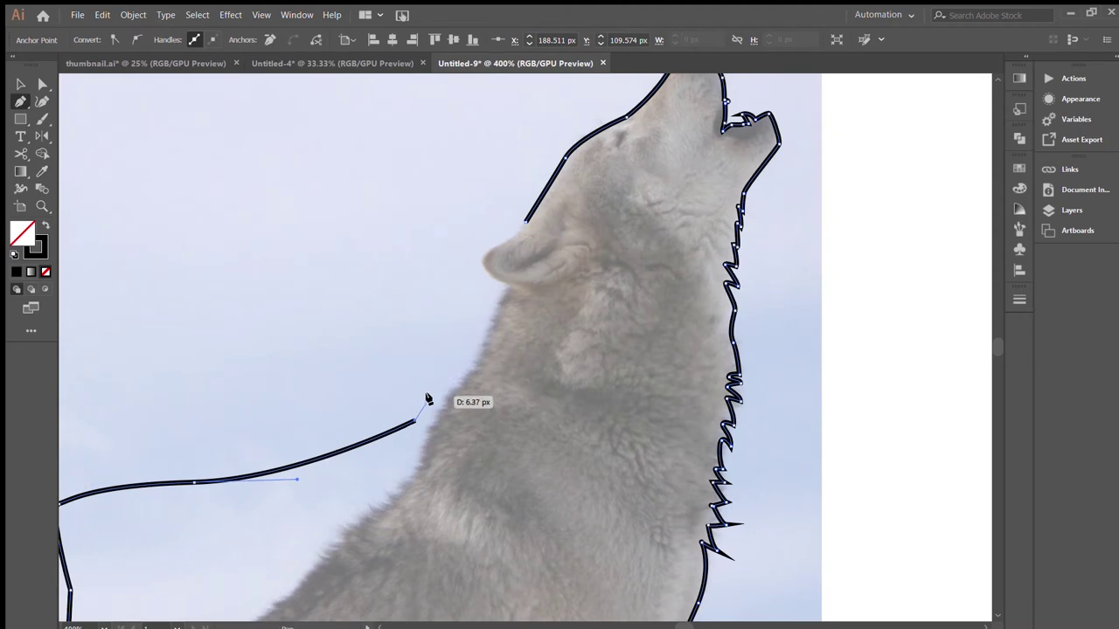
{"action": "left_click_drag", "start_coordinate": [428, 386], "coordinate": [439, 393]}
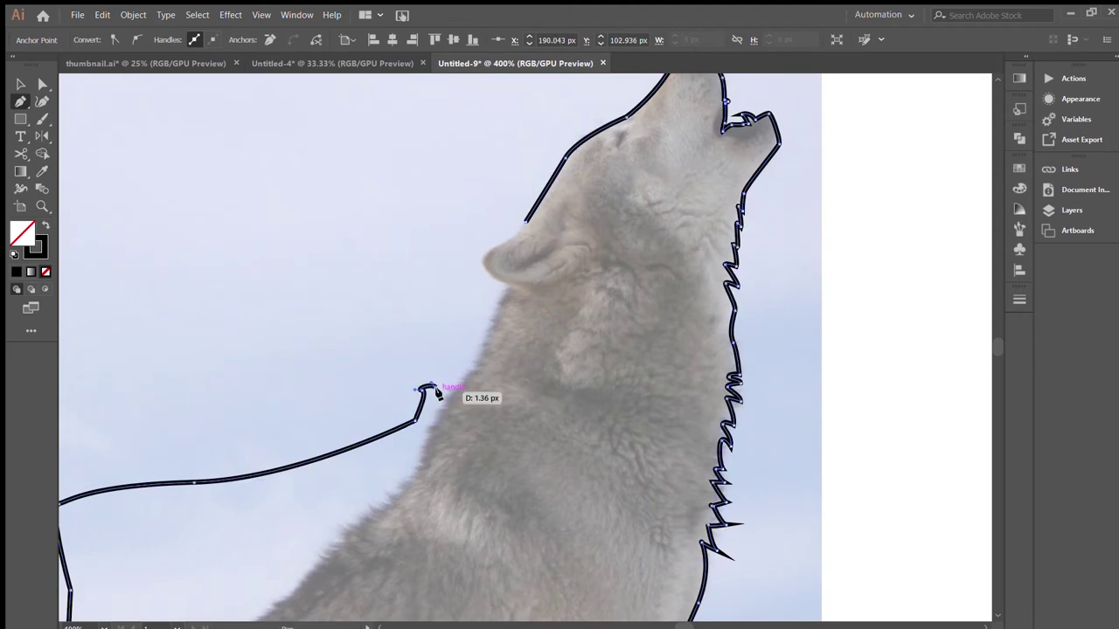
{"action": "scroll", "coordinate": [434, 390], "scroll_direction": "up", "scroll_amount": 5}
{"action": "key", "text": "ctrl+z"}
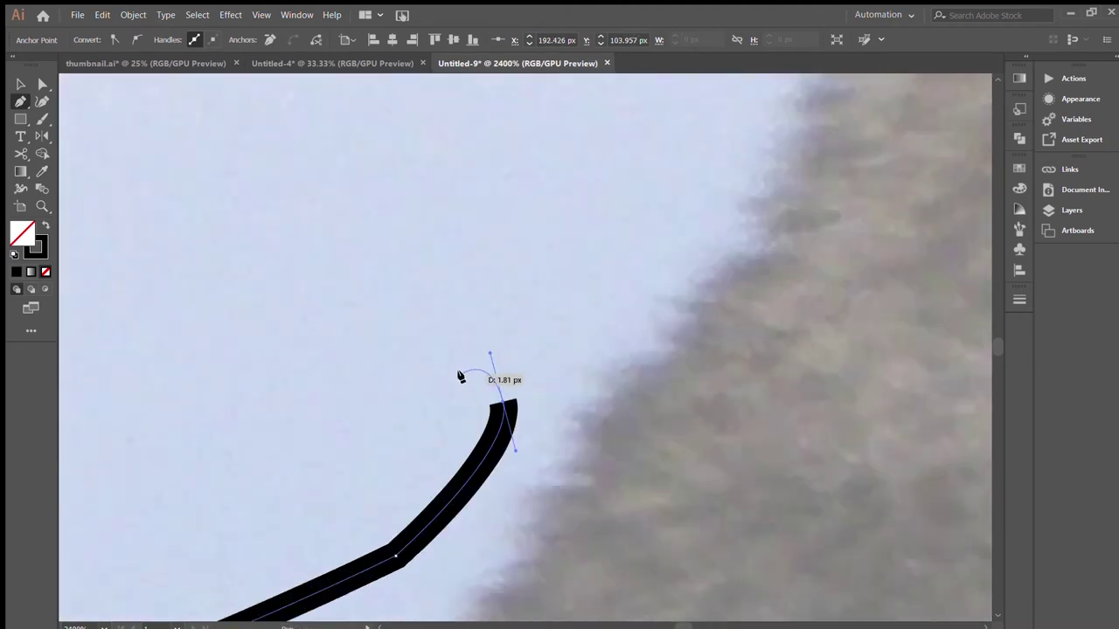
{"action": "left_click_drag", "start_coordinate": [499, 373], "coordinate": [555, 376]}
{"action": "left_click_drag", "start_coordinate": [550, 298], "coordinate": [545, 285]}
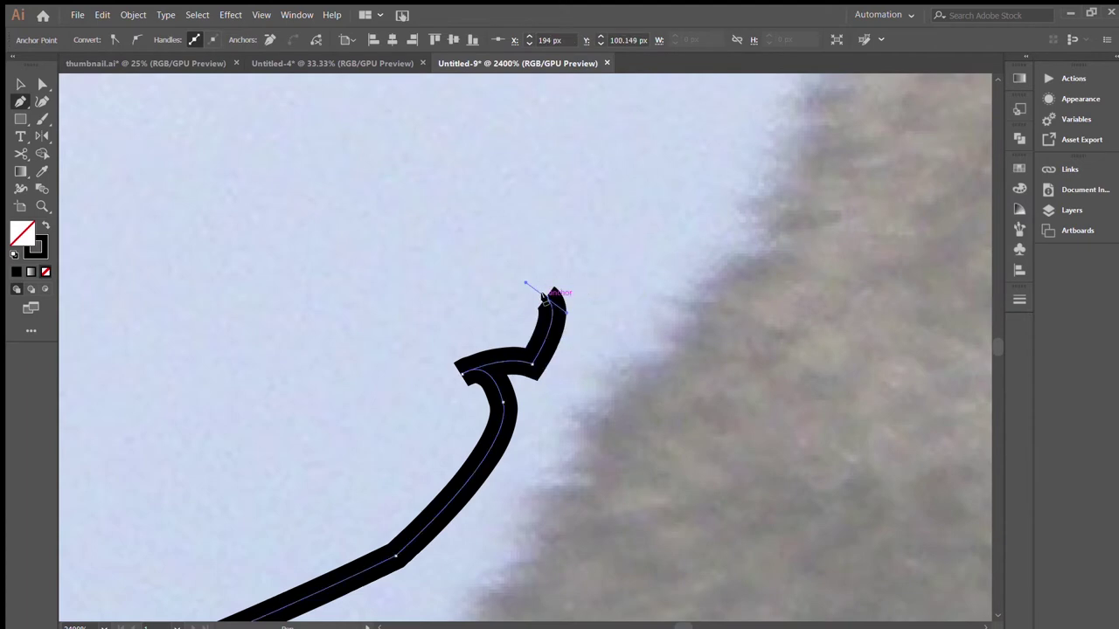
Step: Trace past the ear to the nose tip and close the path at its start
{"action": "scroll", "coordinate": [685, 240], "scroll_direction": "down", "scroll_amount": 1}
{"action": "scroll", "coordinate": [730, 207], "scroll_direction": "down", "scroll_amount": 1}
{"action": "scroll", "coordinate": [612, 209], "scroll_direction": "down", "scroll_amount": 1}
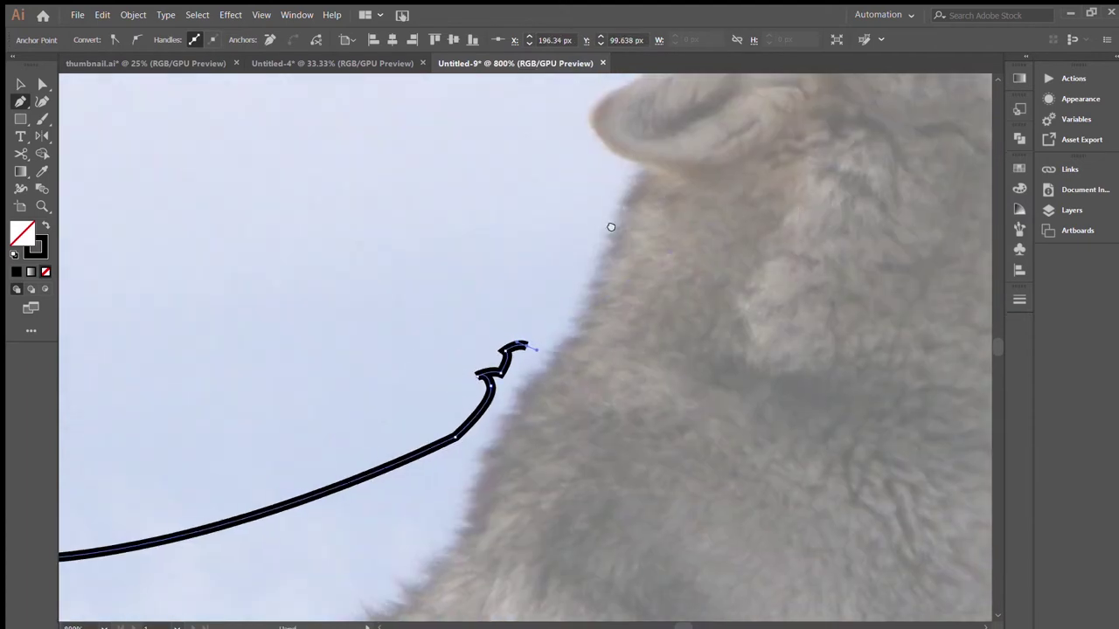
{"action": "left_click_drag", "start_coordinate": [612, 209], "coordinate": [543, 343]}
{"action": "left_click", "coordinate": [569, 300]}
{"action": "key", "text": "ctrl+z"}
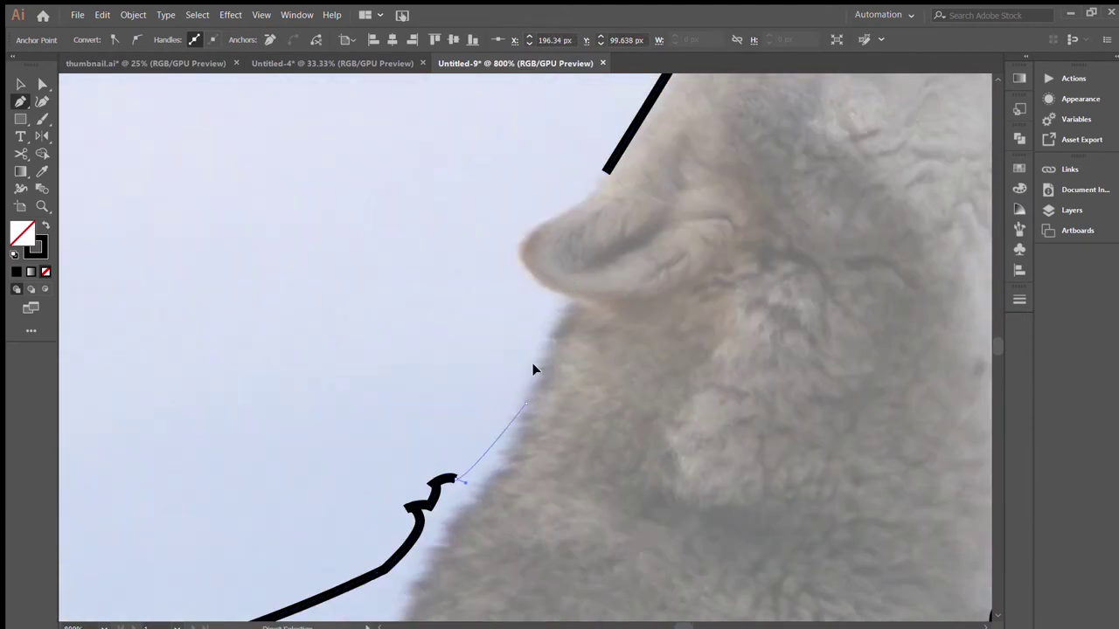
{"action": "left_click_drag", "start_coordinate": [543, 352], "coordinate": [549, 320]}
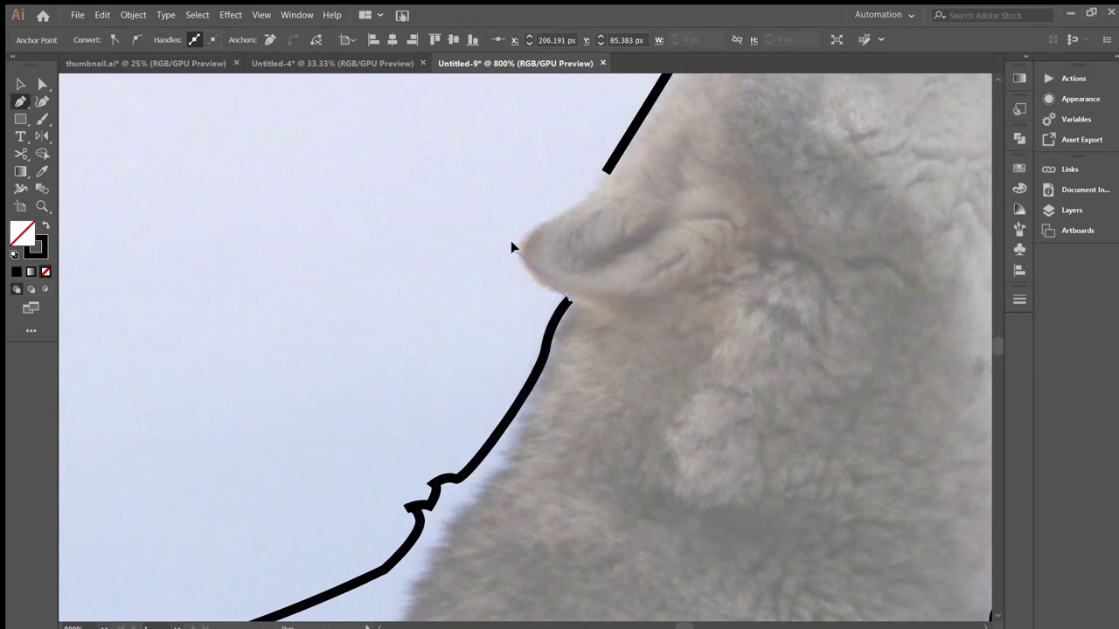
{"action": "left_click_drag", "start_coordinate": [514, 253], "coordinate": [522, 225]}
{"action": "left_click", "coordinate": [606, 172]}
Step: Select the closed wolf outline and swap it to a solid black fill
{"action": "left_click", "coordinate": [502, 179]}
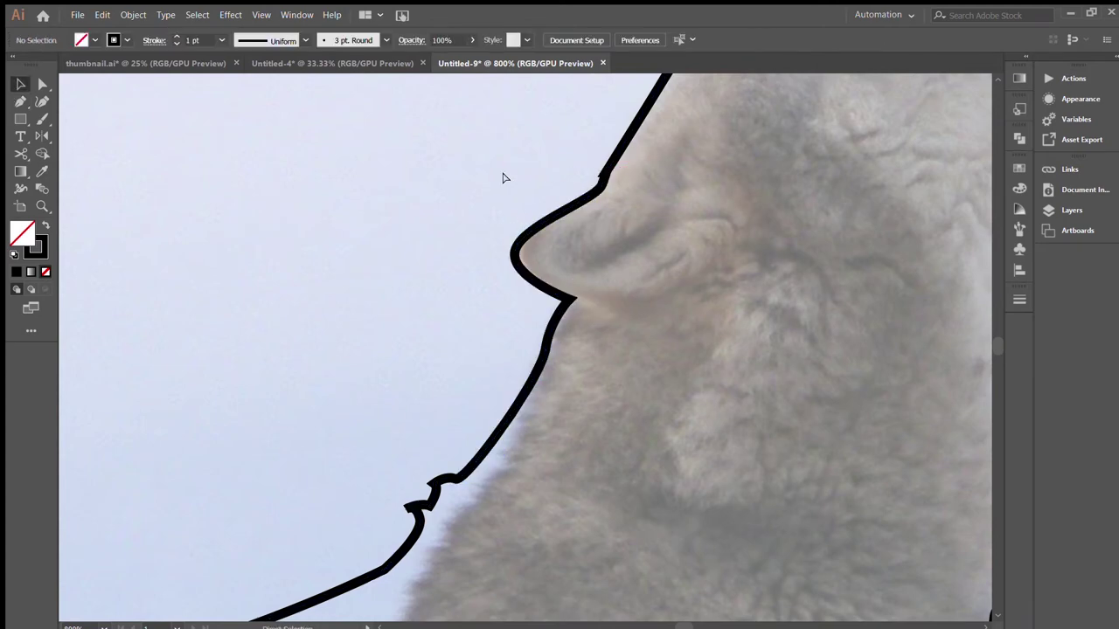
{"action": "scroll", "coordinate": [503, 178], "scroll_direction": "down", "scroll_amount": 5}
{"action": "left_click", "coordinate": [651, 325]}
{"action": "key", "text": "shift+x"}
Step: Hide the reference photo and draw a wavy cutting shape along the wolf's underside
{"action": "left_click", "coordinate": [675, 322]}
{"action": "key", "text": "ctrl+shift+w"}
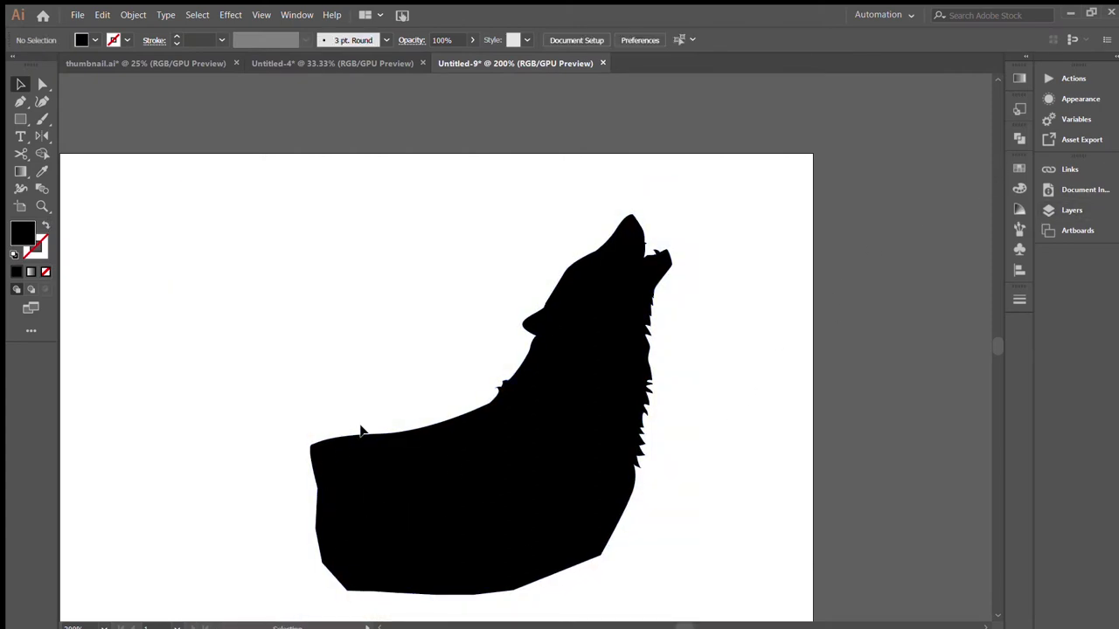
{"action": "key", "text": "p"}
{"action": "left_click", "coordinate": [310, 529]}
{"action": "mouse_move", "coordinate": [400, 464]}
{"action": "left_mouse_down"}
{"action": "mouse_move", "coordinate": [536, 469]}
{"action": "mouse_move", "coordinate": [437, 460]}
{"action": "mouse_move", "coordinate": [455, 495]}
{"action": "left_mouse_up"}
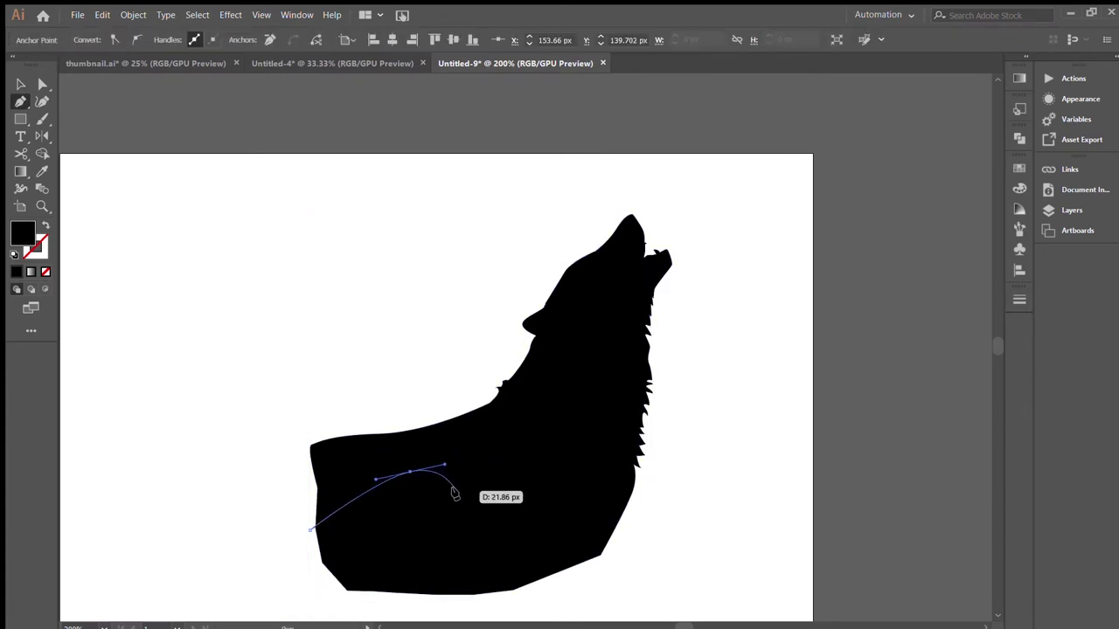
{"action": "mouse_move", "coordinate": [527, 453]}
{"action": "left_mouse_down"}
{"action": "mouse_move", "coordinate": [574, 456]}
{"action": "mouse_move", "coordinate": [557, 451]}
{"action": "mouse_move", "coordinate": [674, 492]}
{"action": "left_mouse_up"}
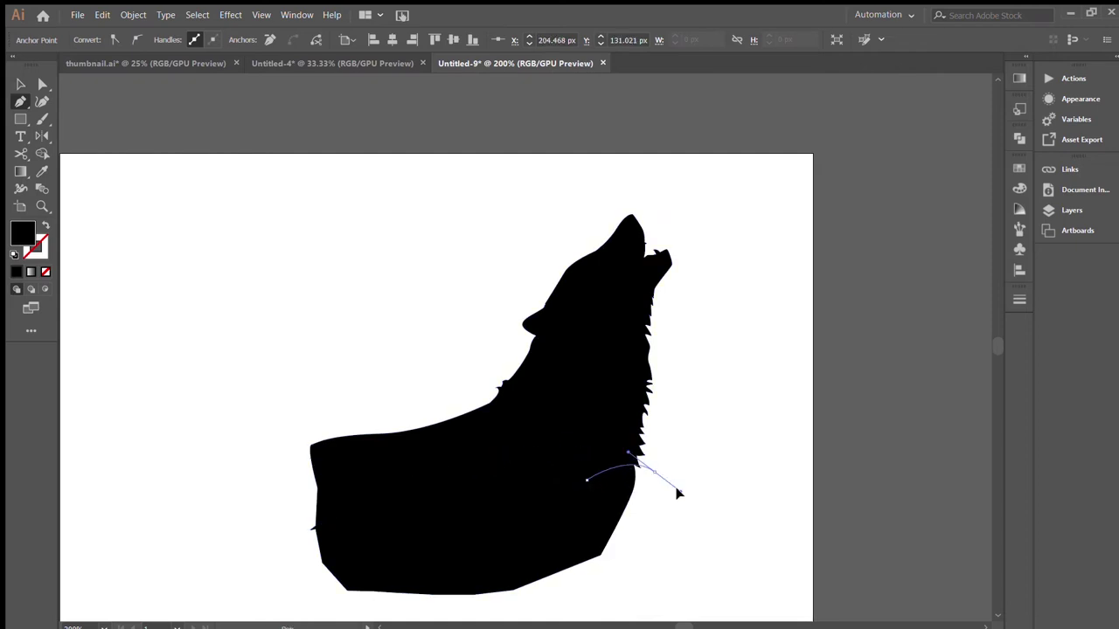
{"action": "left_click_drag", "start_coordinate": [524, 562], "coordinate": [306, 501]}
Step: Subtract the wavy region from the wolf's base with Shape Builder
{"action": "left_click", "coordinate": [310, 479]}
{"action": "key", "text": "v"}
{"action": "key", "text": "ctrl+a"}
{"action": "key", "text": "shift+m"}
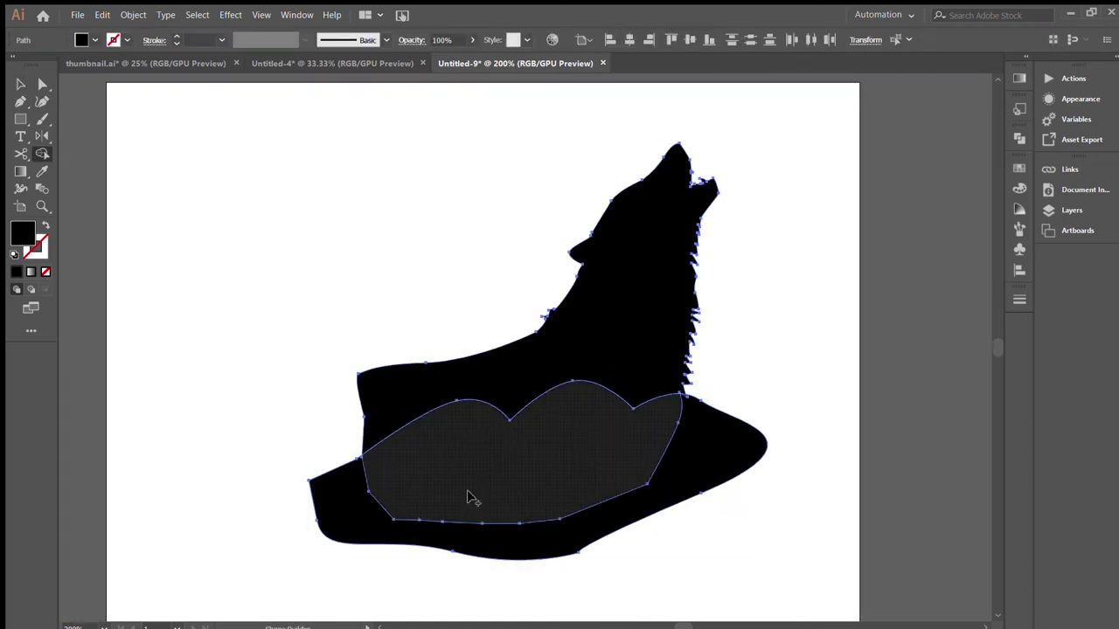
{"action": "left_click", "coordinate": [464, 494], "text": "alt"}
{"action": "scroll", "coordinate": [479, 525], "scroll_direction": "up", "scroll_amount": 2}
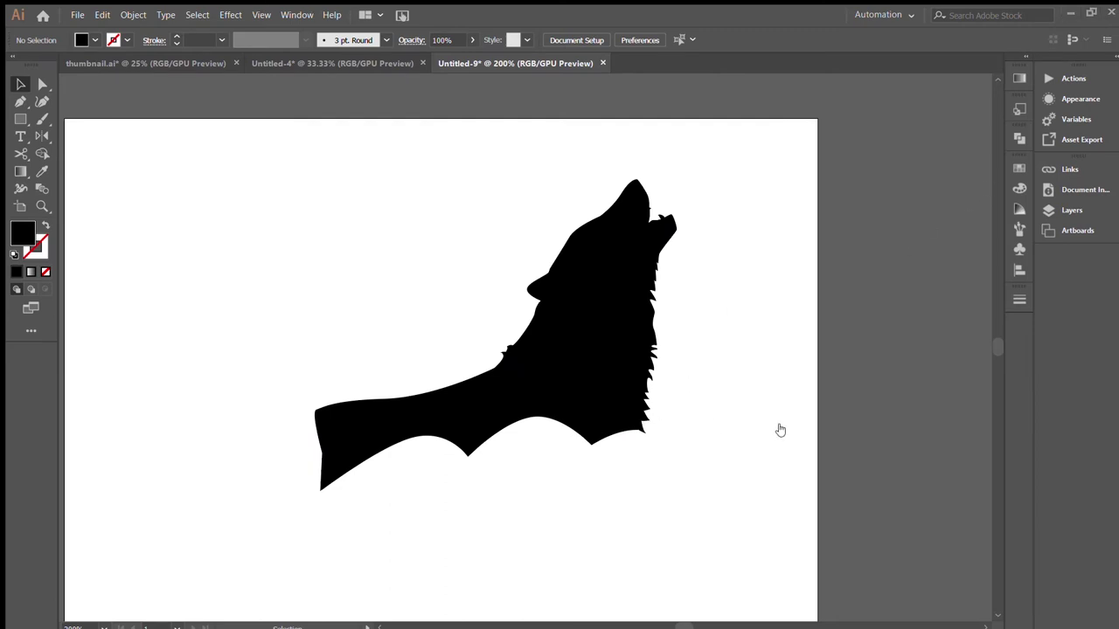
Step: Add a rounded tail shape at the wolf's lower-left corner
{"action": "key", "text": "p"}
{"action": "left_click", "coordinate": [315, 409]}
{"action": "left_click", "coordinate": [320, 491]}
{"action": "left_click", "coordinate": [316, 409]}
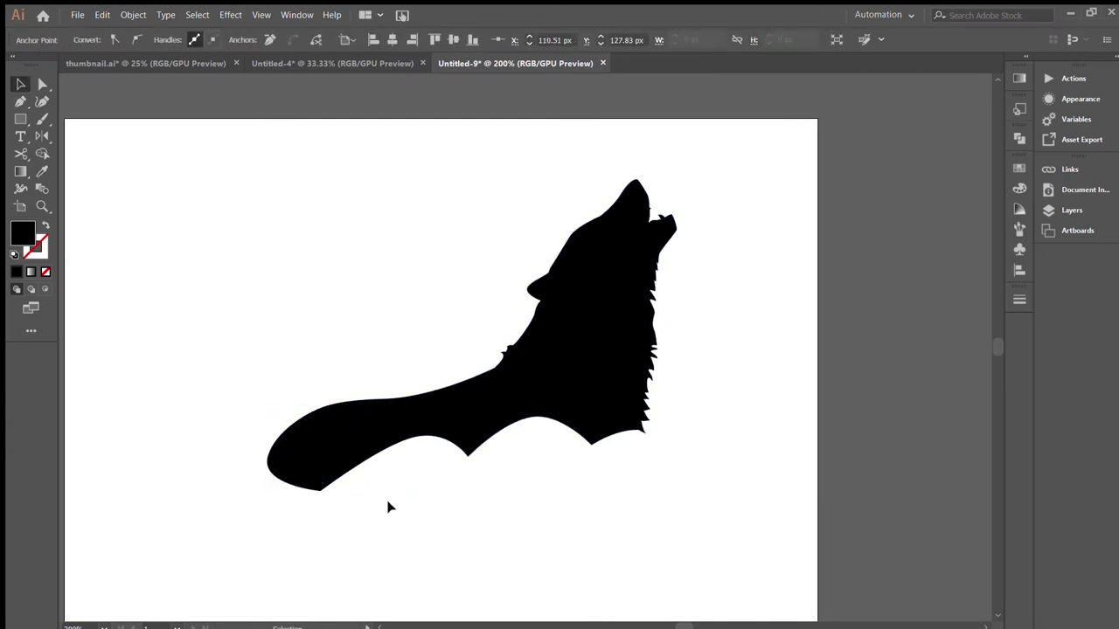
{"action": "key", "text": "ctrl+a"}
{"action": "left_click", "coordinate": [394, 530]}
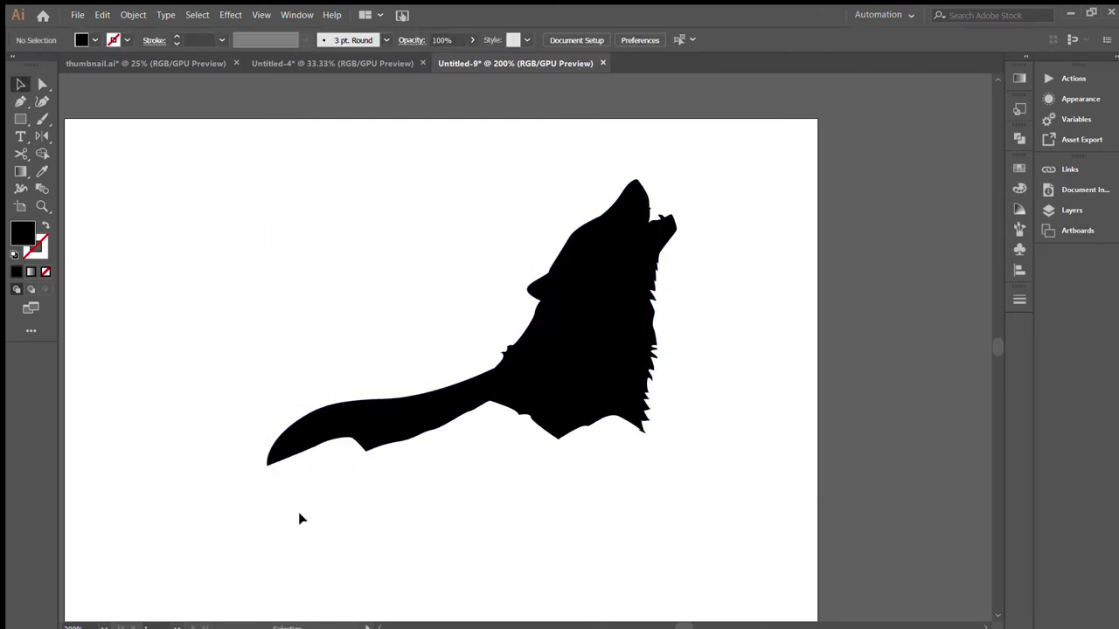
{"action": "left_click", "coordinate": [275, 468]}
Step: Curve a path along the tail and up into the mountain ridge peaks
{"action": "mouse_move", "coordinate": [356, 457]}
{"action": "left_mouse_down"}
{"action": "mouse_move", "coordinate": [281, 476]}
{"action": "mouse_move", "coordinate": [274, 489]}
{"action": "mouse_move", "coordinate": [352, 471]}
{"action": "left_mouse_up"}
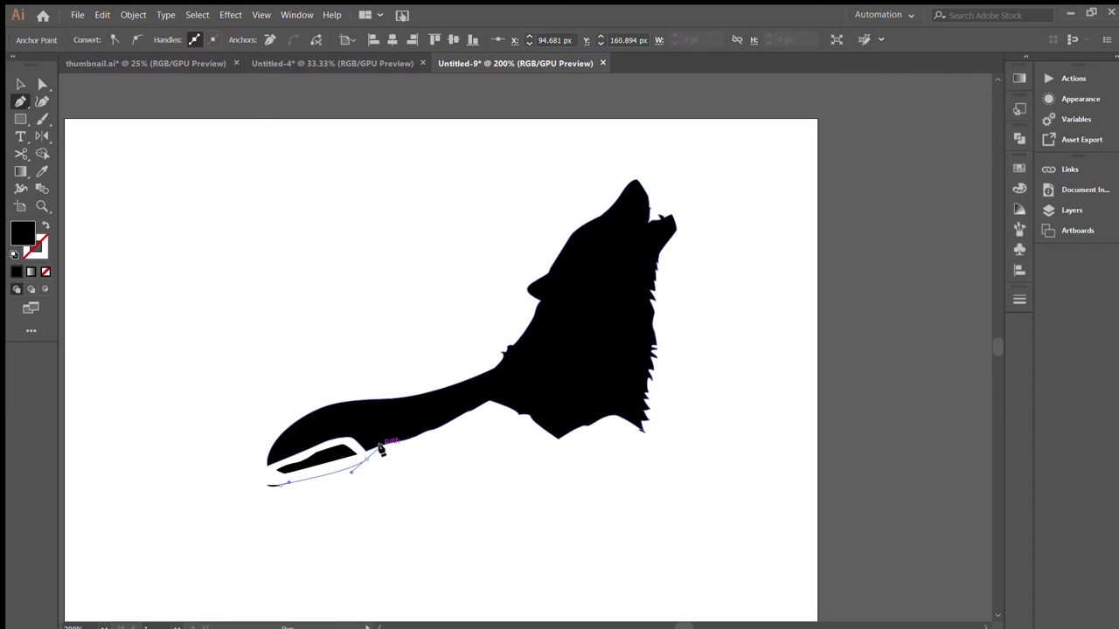
{"action": "left_click_drag", "start_coordinate": [414, 488], "coordinate": [492, 407]}
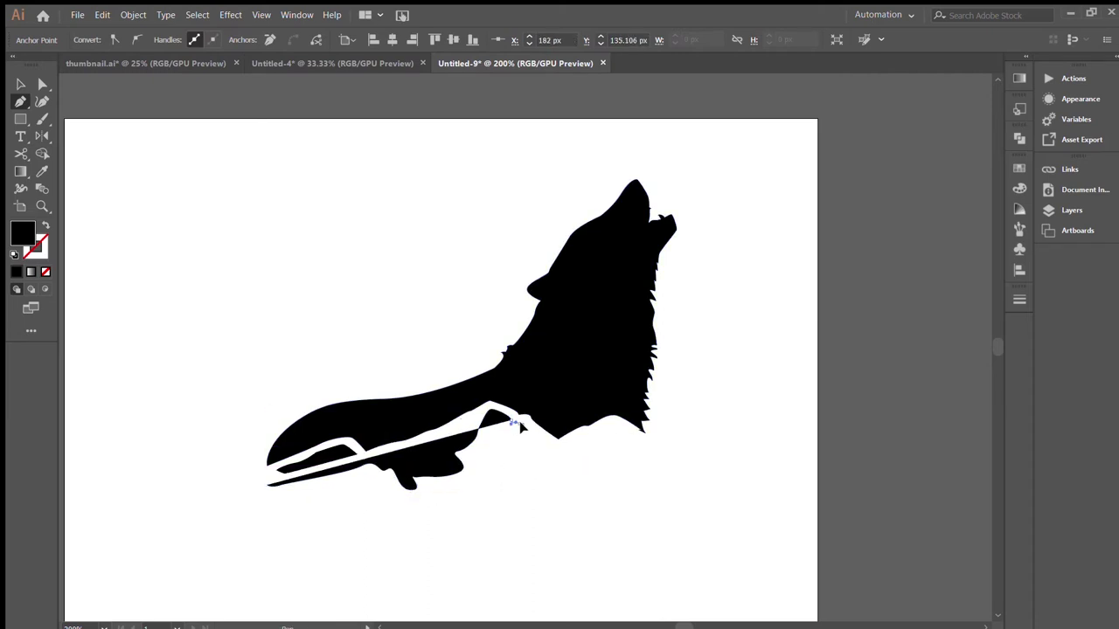
{"action": "left_click", "coordinate": [522, 419]}
{"action": "mouse_move", "coordinate": [551, 455]}
{"action": "left_mouse_down"}
{"action": "mouse_move", "coordinate": [600, 457]}
{"action": "mouse_move", "coordinate": [615, 428]}
{"action": "mouse_move", "coordinate": [643, 480]}
{"action": "left_mouse_up"}
{"action": "left_click", "coordinate": [554, 479]}
{"action": "left_click", "coordinate": [577, 462]}
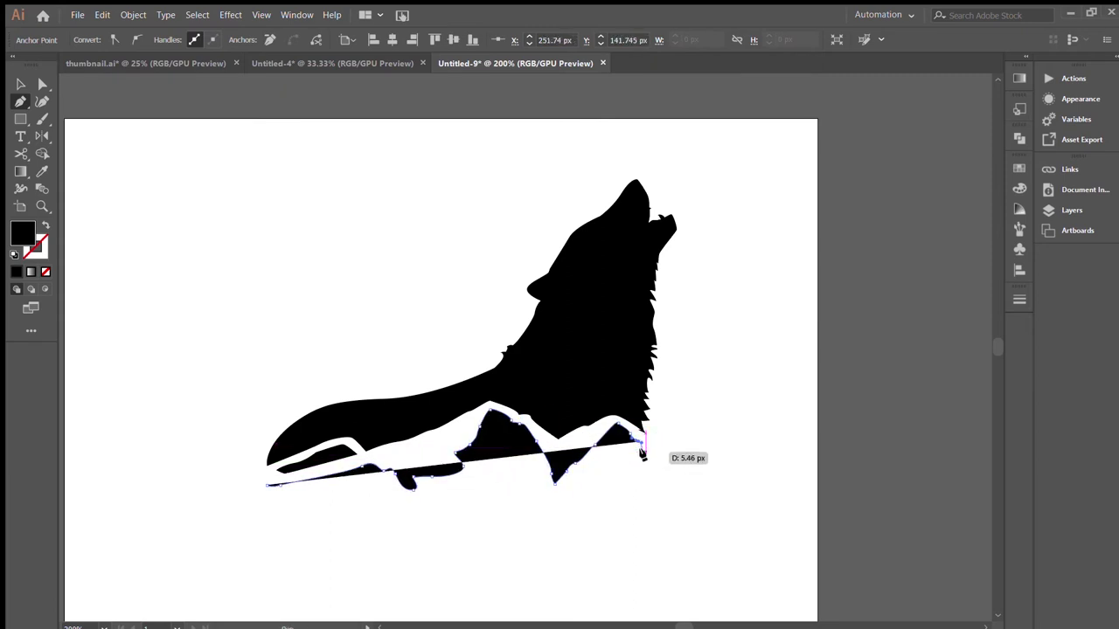
Step: Run the path along the wolf's bottom edge and close the mountain shape
{"action": "left_click", "coordinate": [645, 500]}
{"action": "left_click", "coordinate": [617, 520]}
{"action": "left_click", "coordinate": [547, 530]}
{"action": "left_click", "coordinate": [402, 546]}
{"action": "left_click", "coordinate": [330, 546]}
{"action": "left_click_drag", "start_coordinate": [268, 469], "coordinate": [268, 492]}
Step: Draw a closed snowy slope shape on the right mountain peak
{"action": "key", "text": "v"}
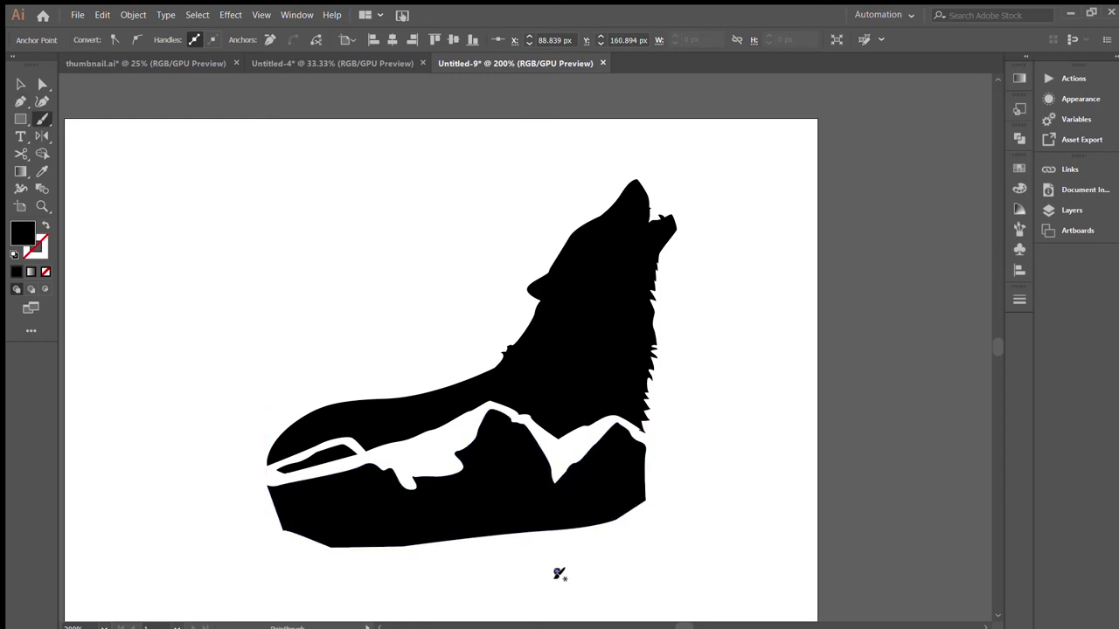
{"action": "left_click", "coordinate": [582, 564]}
{"action": "mouse_move", "coordinate": [684, 493]}
{"action": "left_mouse_down"}
{"action": "mouse_move", "coordinate": [704, 525]}
{"action": "mouse_move", "coordinate": [710, 469]}
{"action": "left_mouse_up"}
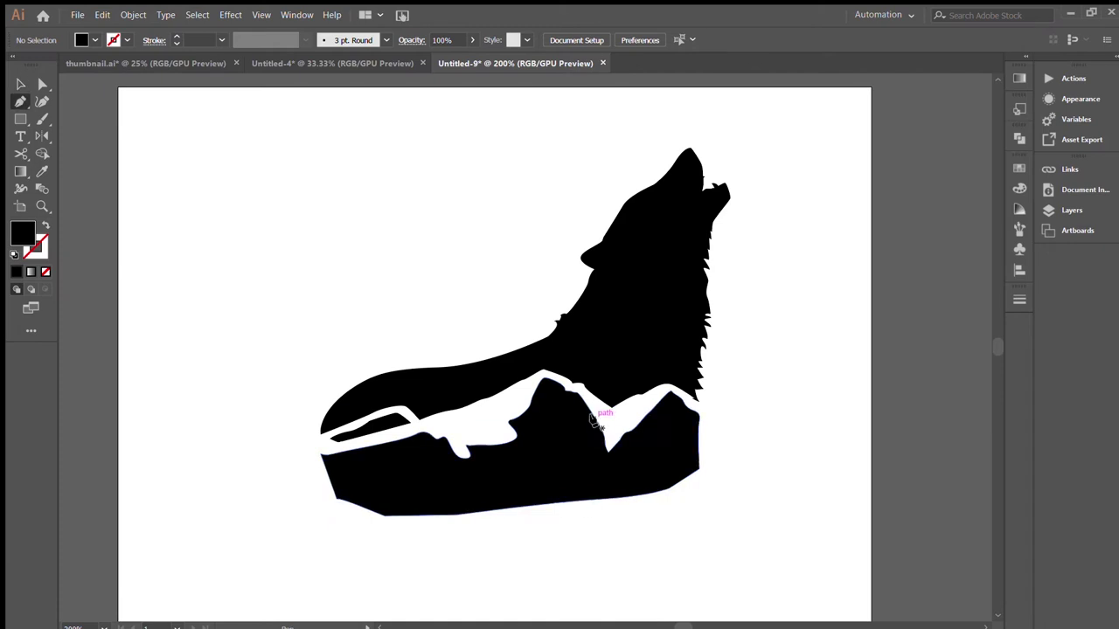
{"action": "left_click", "coordinate": [539, 463]}
{"action": "left_click_drag", "start_coordinate": [615, 437], "coordinate": [646, 418]}
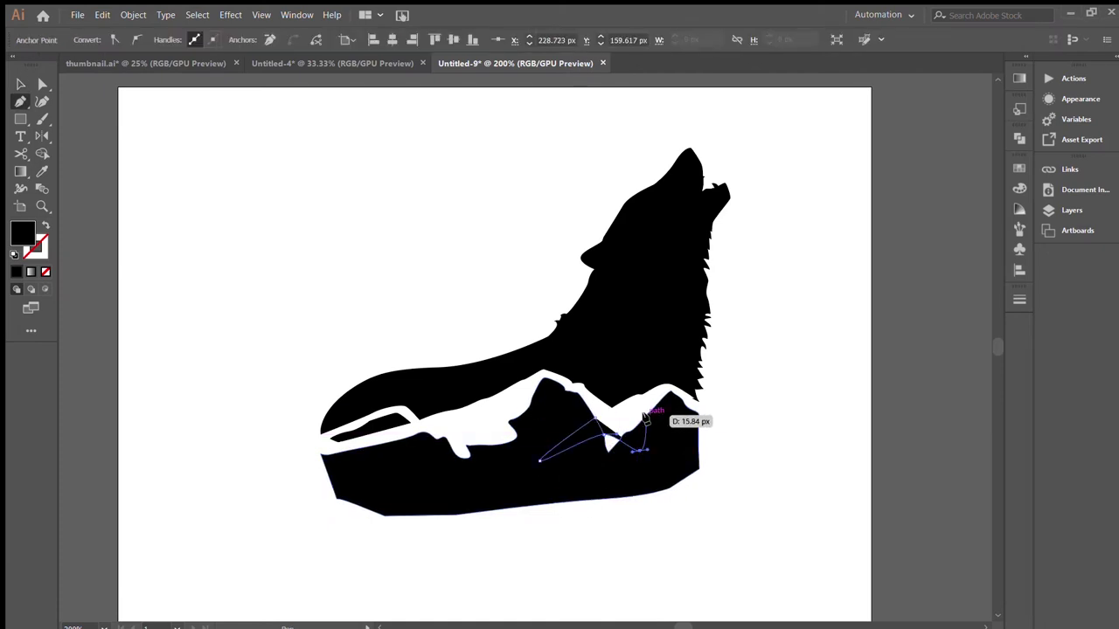
{"action": "left_click", "coordinate": [540, 462]}
Step: Remove the slope regions from the mountain with Shape Builder
{"action": "left_click", "coordinate": [609, 472], "text": "ctrl+shift"}
{"action": "key", "text": "shift+m"}
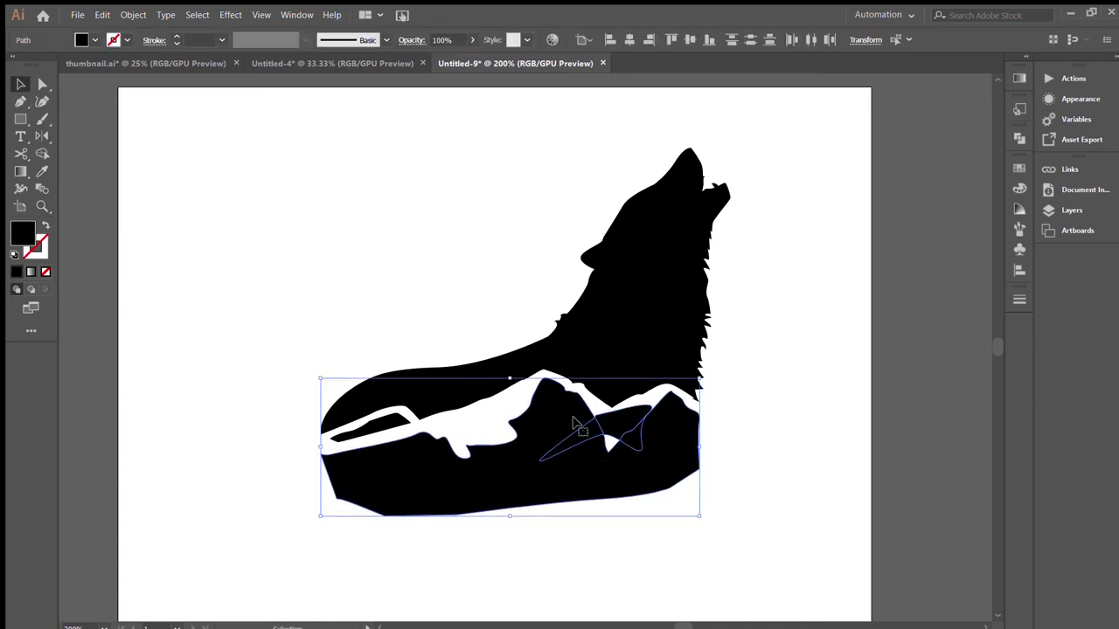
{"action": "left_click", "coordinate": [591, 426], "text": "alt"}
{"action": "key", "text": "v"}
{"action": "left_click", "coordinate": [629, 541]}
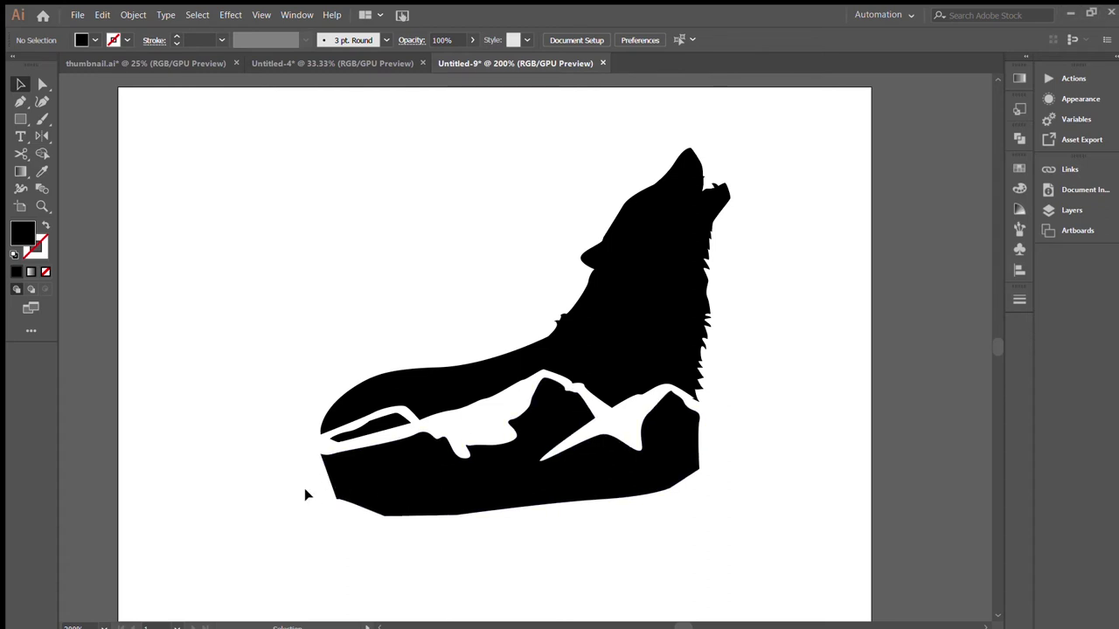
{"action": "key", "text": "ctrl+minus"}
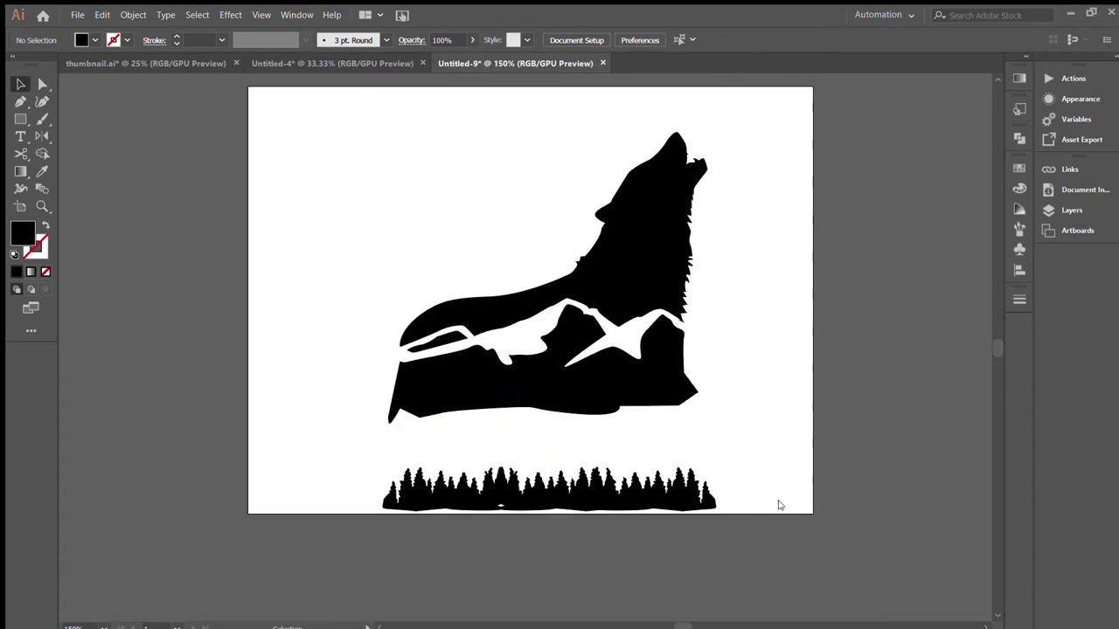
Step: Move the pine tree line up onto the wolf's base and fine-tune its position
{"action": "left_click_drag", "start_coordinate": [543, 474], "coordinate": [543, 382]}
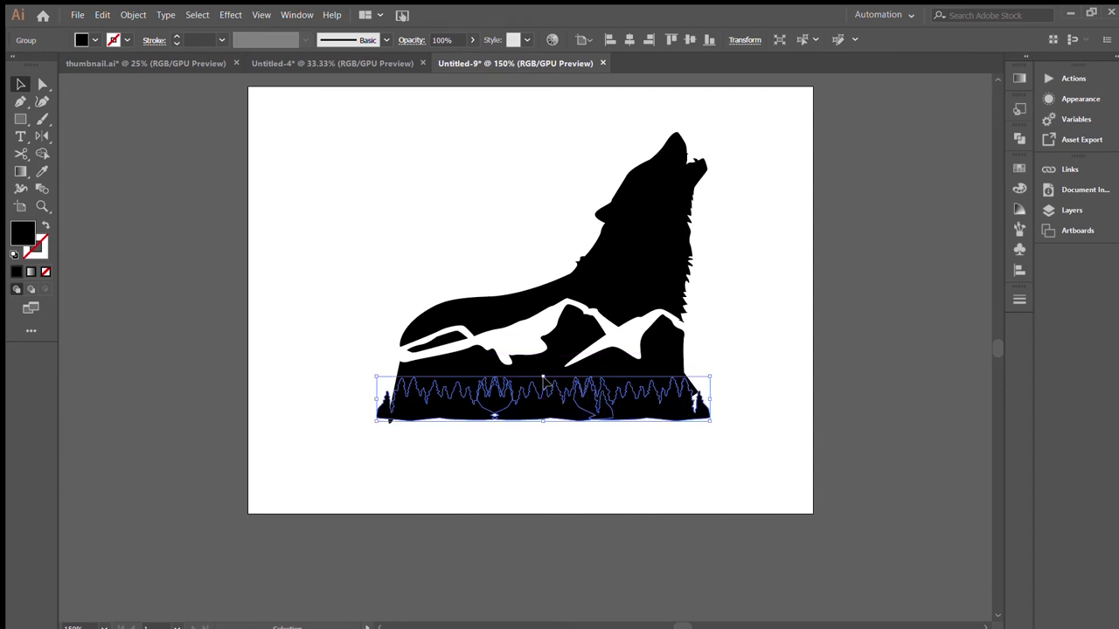
{"action": "left_click_drag", "start_coordinate": [664, 407], "coordinate": [664, 404]}
{"action": "left_click", "coordinate": [656, 426]}
{"action": "scroll", "coordinate": [674, 444], "scroll_direction": "up", "scroll_amount": 2}
{"action": "left_click_drag", "start_coordinate": [664, 464], "coordinate": [663, 458]}
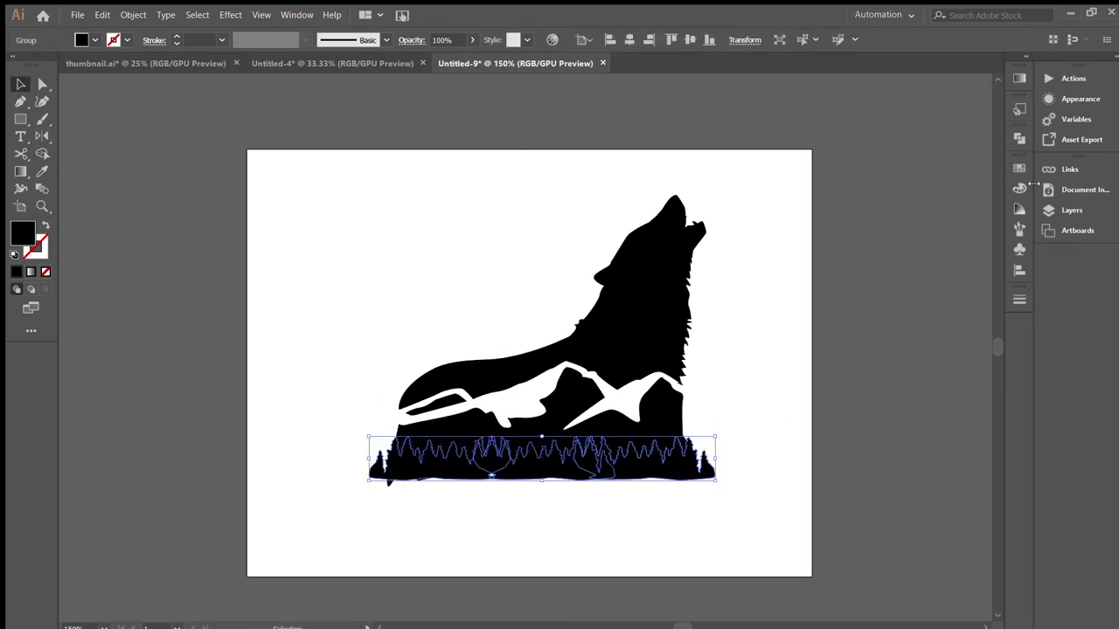
Step: Merge the pine trees with the mountains into the wolf's lower edge using Shape Builder
{"action": "left_click", "coordinate": [612, 411], "text": "shift"}
{"action": "key", "text": "shift+m"}
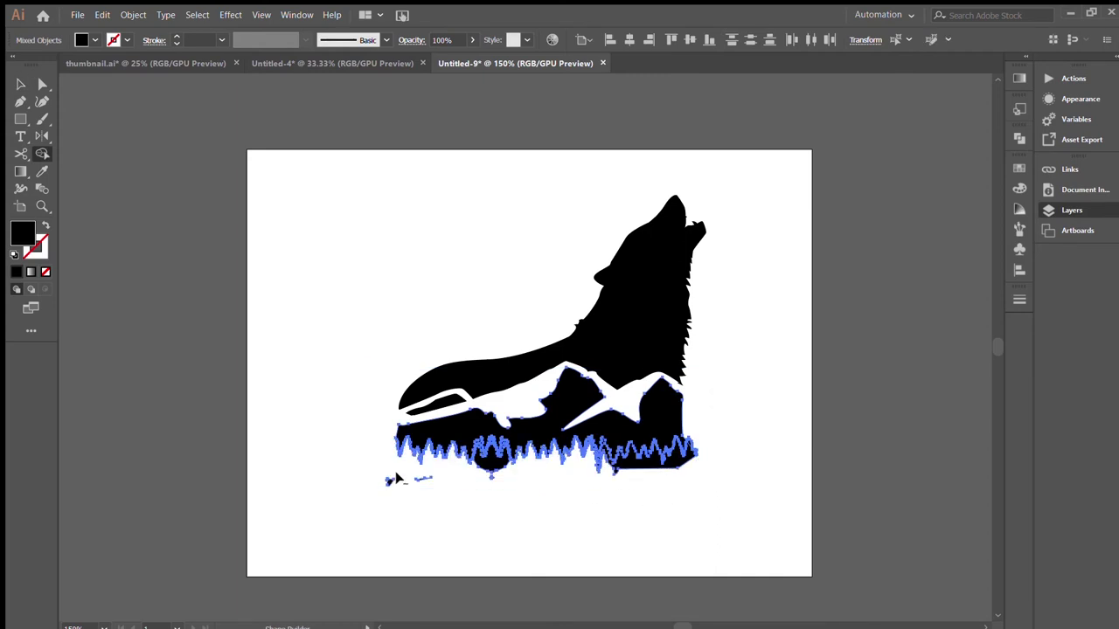
{"action": "left_click_drag", "start_coordinate": [385, 490], "coordinate": [532, 527]}
{"action": "key", "text": "v"}
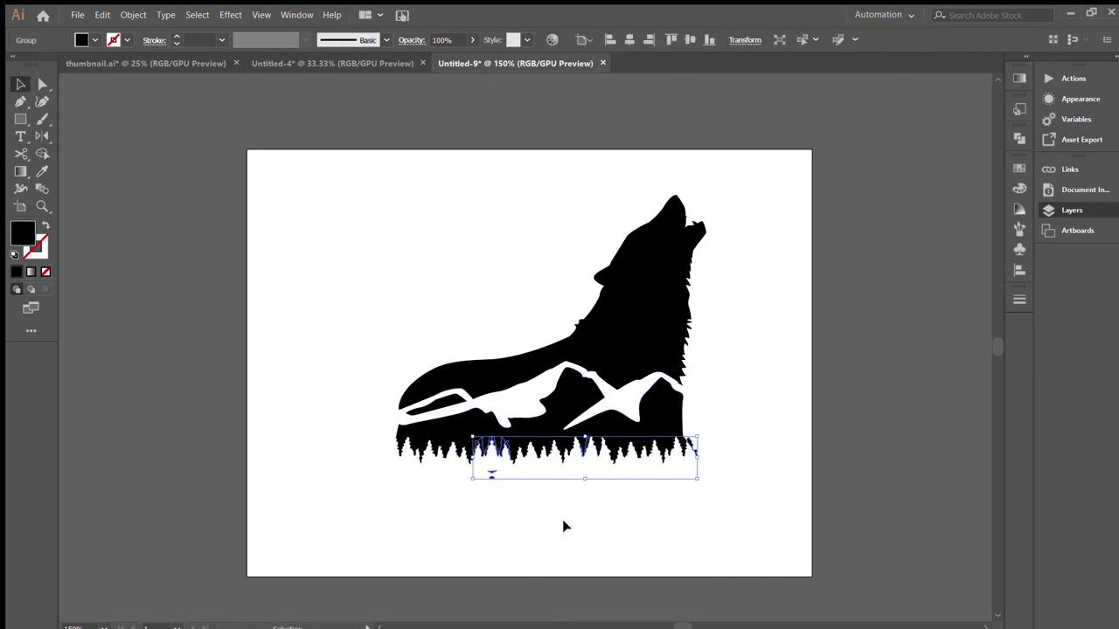
{"action": "left_click", "coordinate": [584, 499]}
{"action": "scroll", "coordinate": [574, 423], "scroll_direction": "right", "scroll_amount": 3}
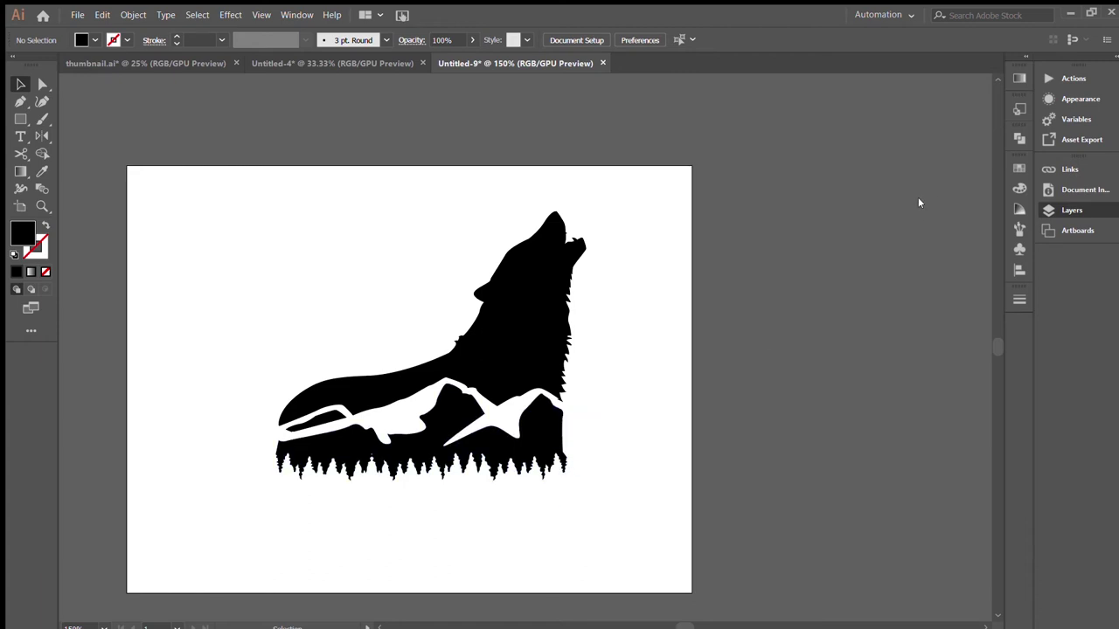
{"action": "key", "text": "p"}
{"action": "left_click", "coordinate": [561, 409]}
Step: Close the shape beside the trees and cut its outline from the trees and mountains
{"action": "left_click_drag", "start_coordinate": [612, 489], "coordinate": [622, 437]}
{"action": "left_click", "coordinate": [562, 409]}
{"action": "key", "text": "v"}
{"action": "left_click_drag", "start_coordinate": [604, 560], "coordinate": [560, 463]}
{"action": "left_click", "coordinate": [560, 499], "text": "alt"}
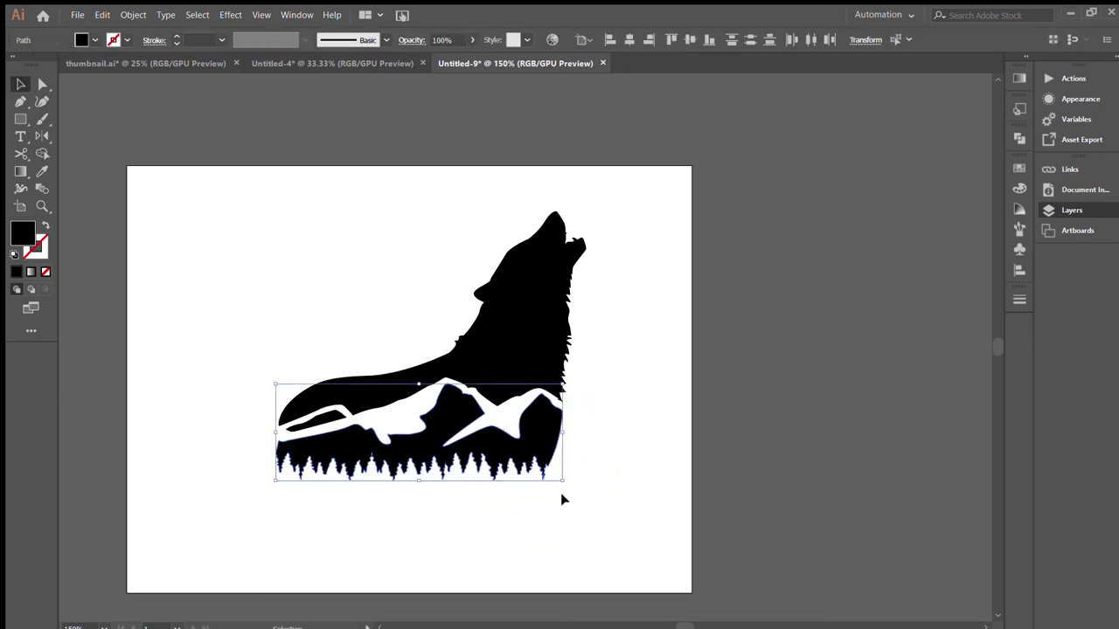
{"action": "key", "text": "ctrl+shift+a"}
{"action": "scroll", "coordinate": [606, 492], "scroll_direction": "up", "scroll_amount": 3, "text": "alt"}
Step: Draw a curved shape along the trees' right edge and remove it with Shape Builder
{"action": "key", "text": "p"}
{"action": "left_click", "coordinate": [626, 249]}
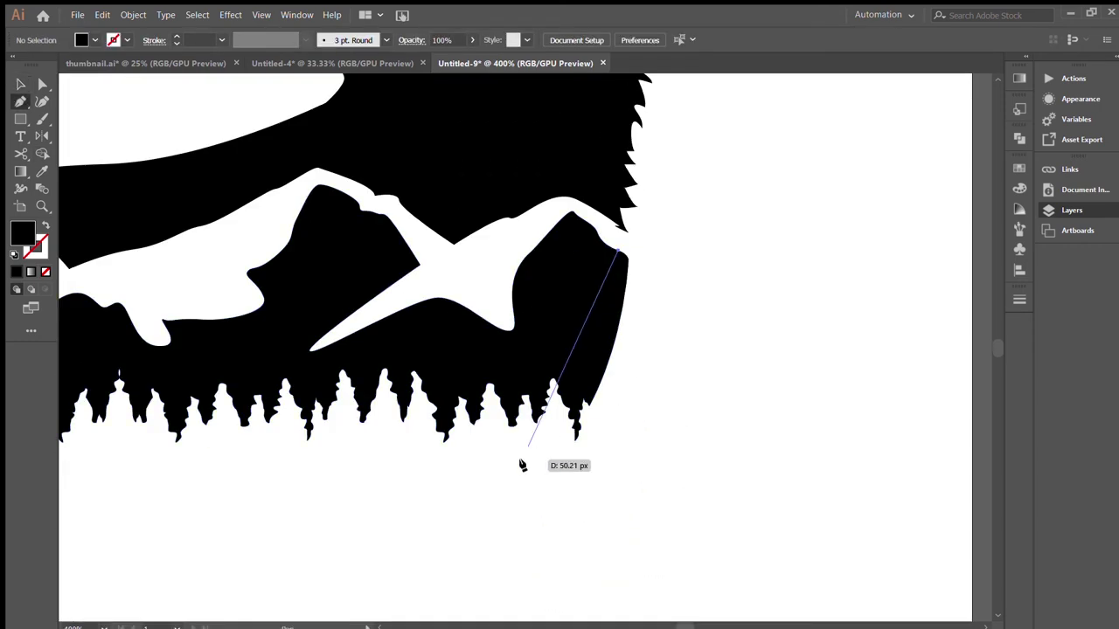
{"action": "left_click_drag", "start_coordinate": [615, 458], "coordinate": [655, 458]}
{"action": "left_click", "coordinate": [676, 262]}
{"action": "left_click", "coordinate": [626, 250]}
{"action": "key", "text": "shift+m"}
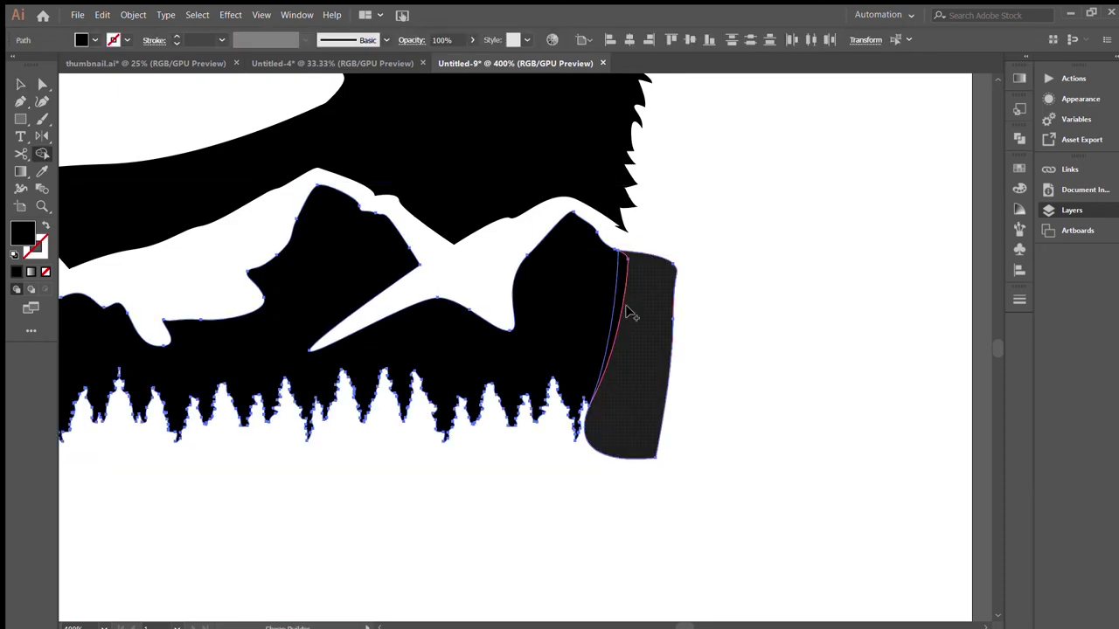
{"action": "left_click", "coordinate": [632, 312], "text": "alt"}
{"action": "key", "text": "ctrl+shift+a"}
{"action": "scroll", "coordinate": [674, 449], "scroll_direction": "down", "scroll_amount": 3, "text": "alt"}
{"action": "scroll", "coordinate": [776, 514], "scroll_direction": "up", "scroll_amount": 2, "text": "alt"}
Step: Bring the full tree line into view and select the mountain artwork
{"action": "left_click", "coordinate": [253, 418]}
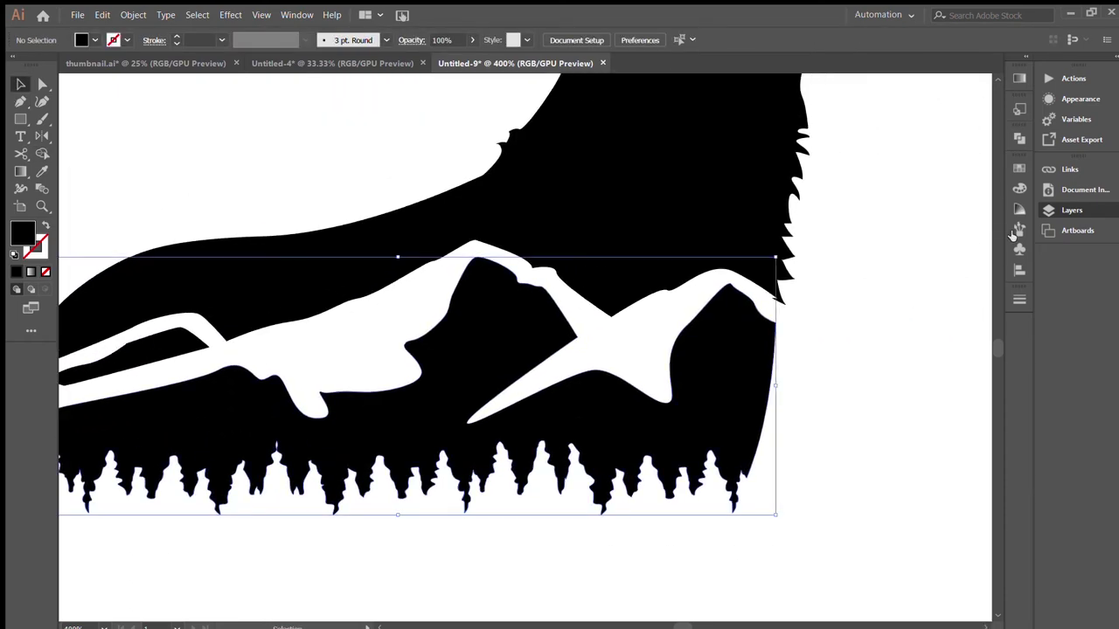
{"action": "key", "text": "ctrl+shift+a"}
{"action": "left_click_drag", "start_coordinate": [253, 418], "coordinate": [495, 355]}
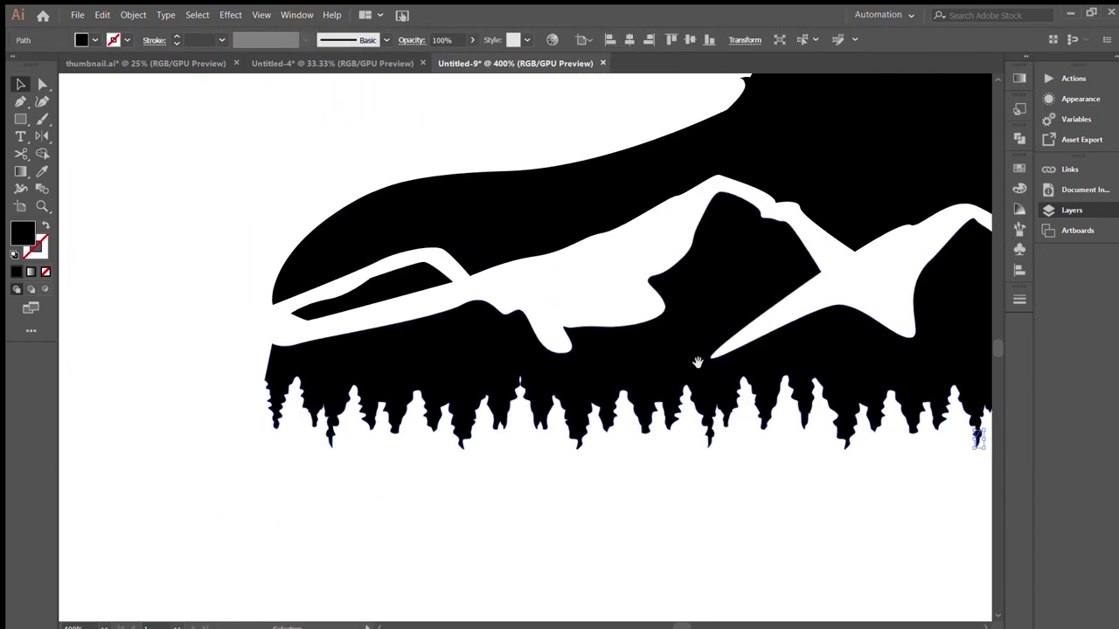
{"action": "left_click_drag", "start_coordinate": [679, 365], "coordinate": [382, 551]}
{"action": "scroll", "coordinate": [382, 551], "scroll_direction": "down", "scroll_amount": 3, "text": "alt"}
{"action": "scroll", "coordinate": [382, 548], "scroll_direction": "up", "scroll_amount": 1, "text": "alt"}
{"action": "scroll", "coordinate": [382, 555], "scroll_direction": "up", "scroll_amount": 1, "text": "alt"}
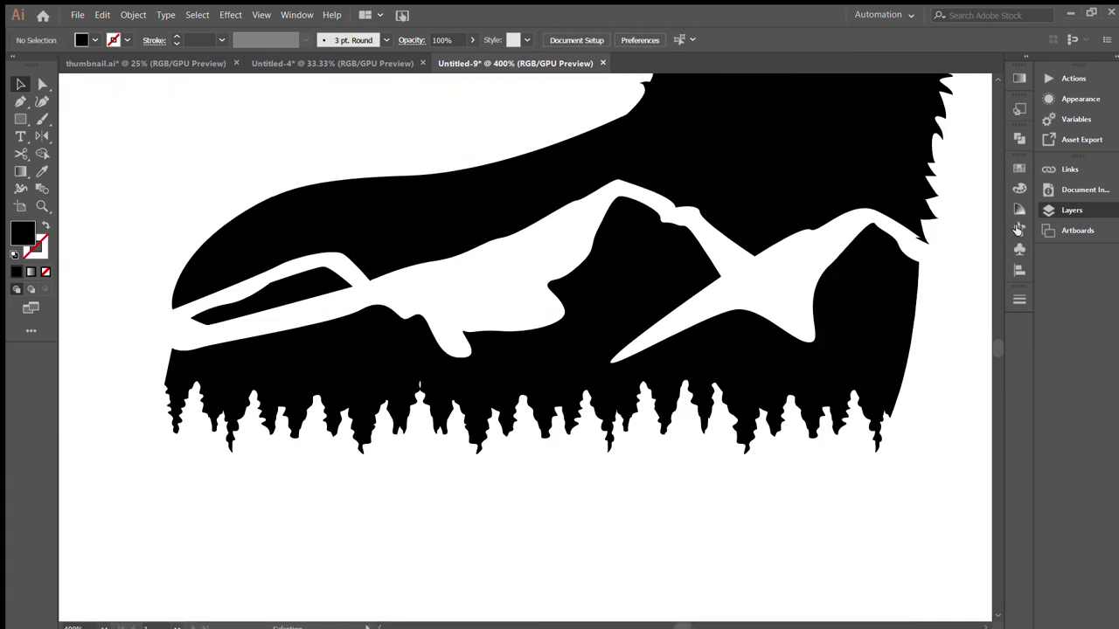
{"action": "left_click", "coordinate": [270, 294]}
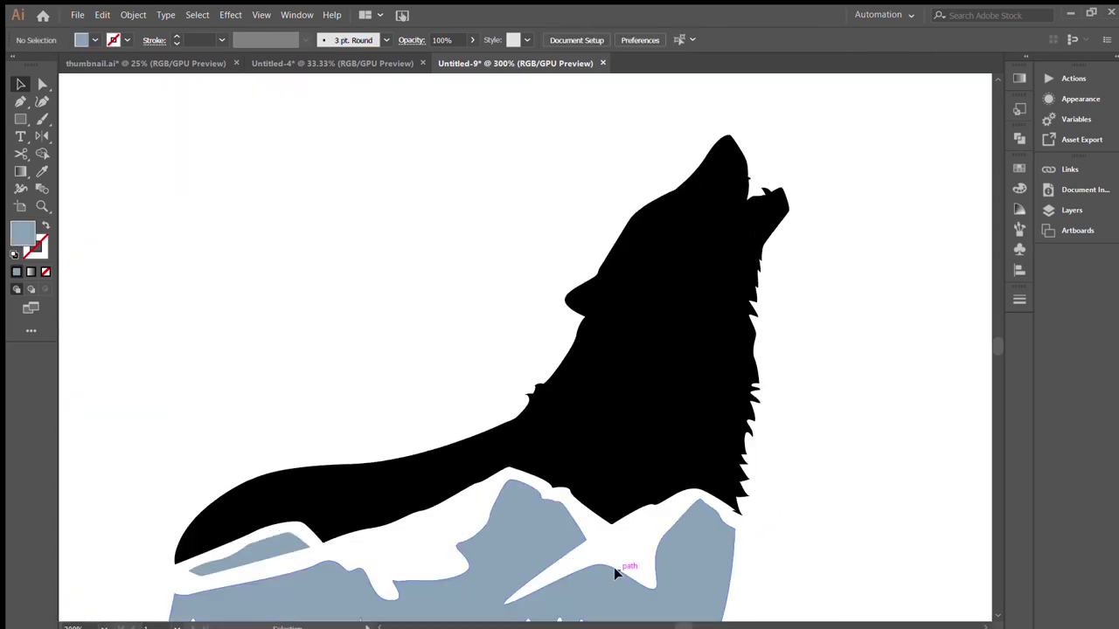
Step: Draw a star near the artboard's top-left, reducing its points to four
{"action": "scroll", "coordinate": [613, 567], "scroll_direction": "down", "scroll_amount": 2}
{"action": "scroll", "coordinate": [614, 567], "scroll_direction": "right", "scroll_amount": 2}
{"action": "scroll", "coordinate": [647, 472], "scroll_direction": "right", "scroll_amount": 2}
{"action": "left_click", "coordinate": [20, 119]}
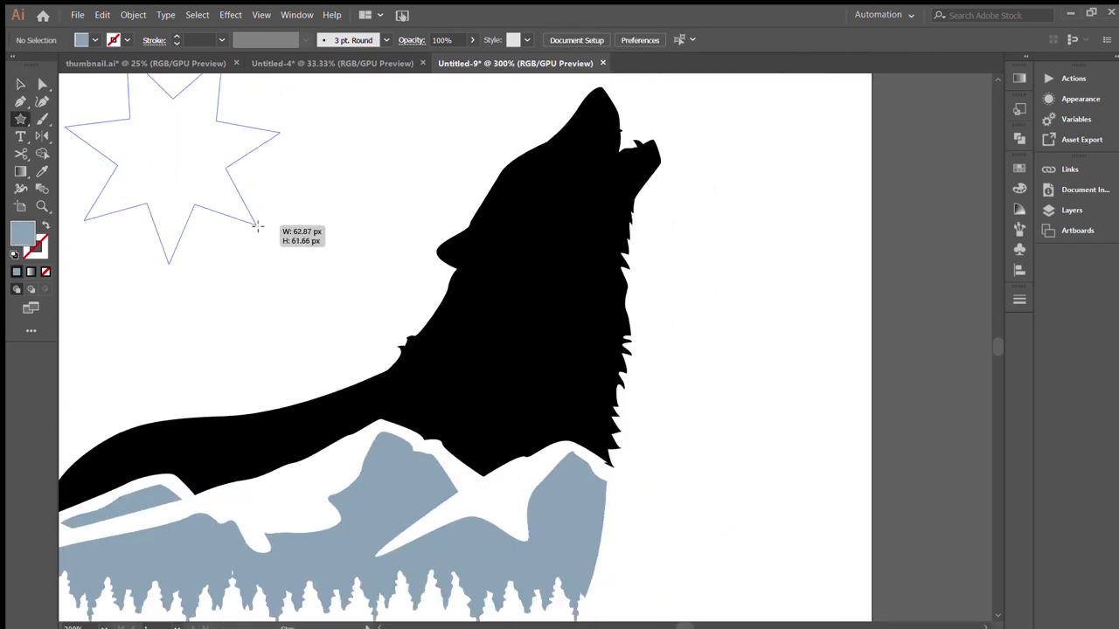
{"action": "left_click_drag", "start_coordinate": [172, 161], "coordinate": [244, 215]}
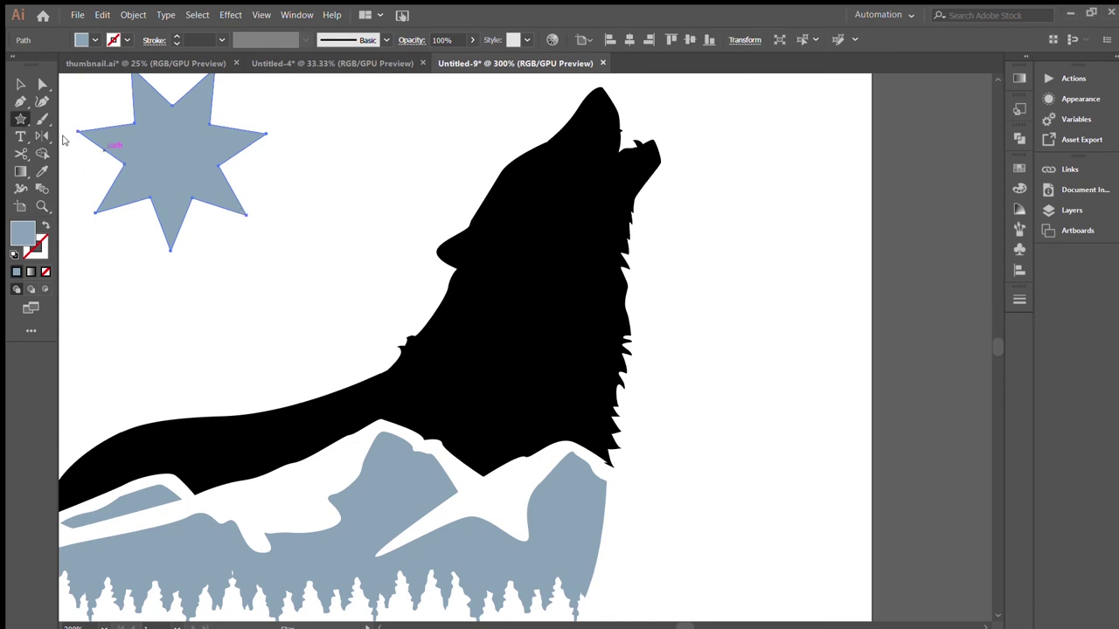
{"action": "key", "text": "Up"}
{"action": "key", "text": "Down"}
{"action": "key", "text": "Down"}
{"action": "key", "text": "Down"}
{"action": "key", "text": "Down"}
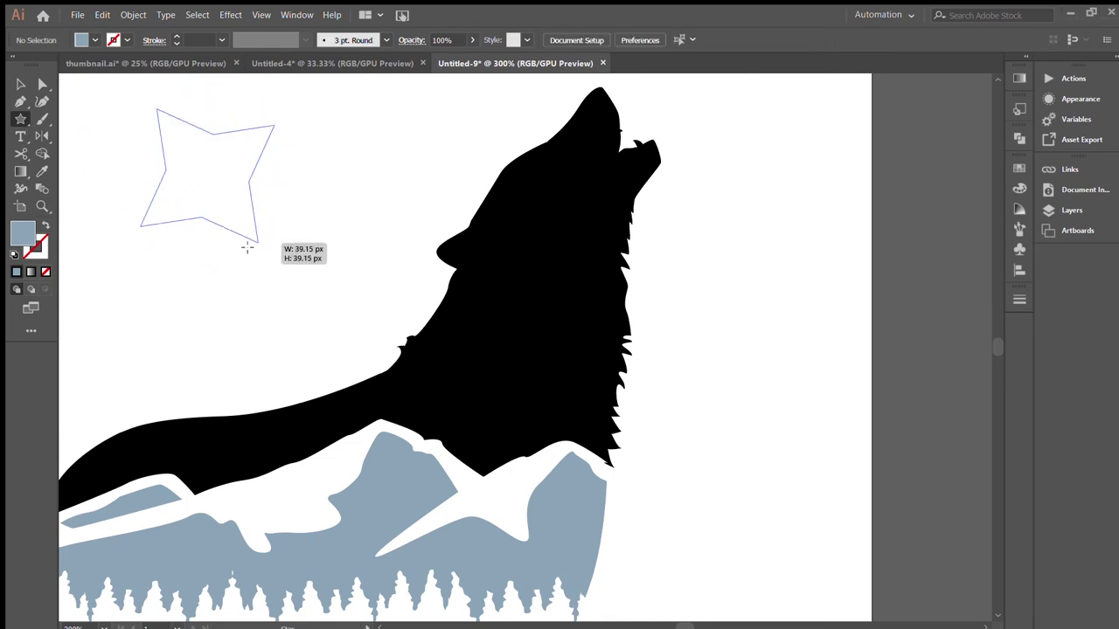
Step: Draw a four-point star, move it onto the wolf's body, shrink it and copy it
{"action": "left_click_drag", "start_coordinate": [269, 197], "coordinate": [245, 242]}
{"action": "key", "text": "v"}
{"action": "mouse_move", "coordinate": [207, 175]}
{"action": "left_mouse_down"}
{"action": "mouse_move", "coordinate": [549, 312]}
{"action": "mouse_move", "coordinate": [565, 220]}
{"action": "left_mouse_up"}
{"action": "mouse_move", "coordinate": [565, 220]}
{"action": "left_mouse_down"}
{"action": "mouse_move", "coordinate": [487, 323]}
{"action": "mouse_move", "coordinate": [437, 359]}
{"action": "left_mouse_up"}
{"action": "left_click_drag", "start_coordinate": [436, 359], "coordinate": [549, 377]}
Step: Copy stars onto the wolf's muzzle, head and chest
{"action": "left_click_drag", "start_coordinate": [422, 387], "coordinate": [283, 423]}
{"action": "mouse_move", "coordinate": [528, 276]}
{"action": "left_mouse_down"}
{"action": "mouse_move", "coordinate": [512, 220]}
{"action": "mouse_move", "coordinate": [592, 286]}
{"action": "left_mouse_up"}
{"action": "scroll", "coordinate": [670, 394], "scroll_direction": "up", "scroll_amount": 3}
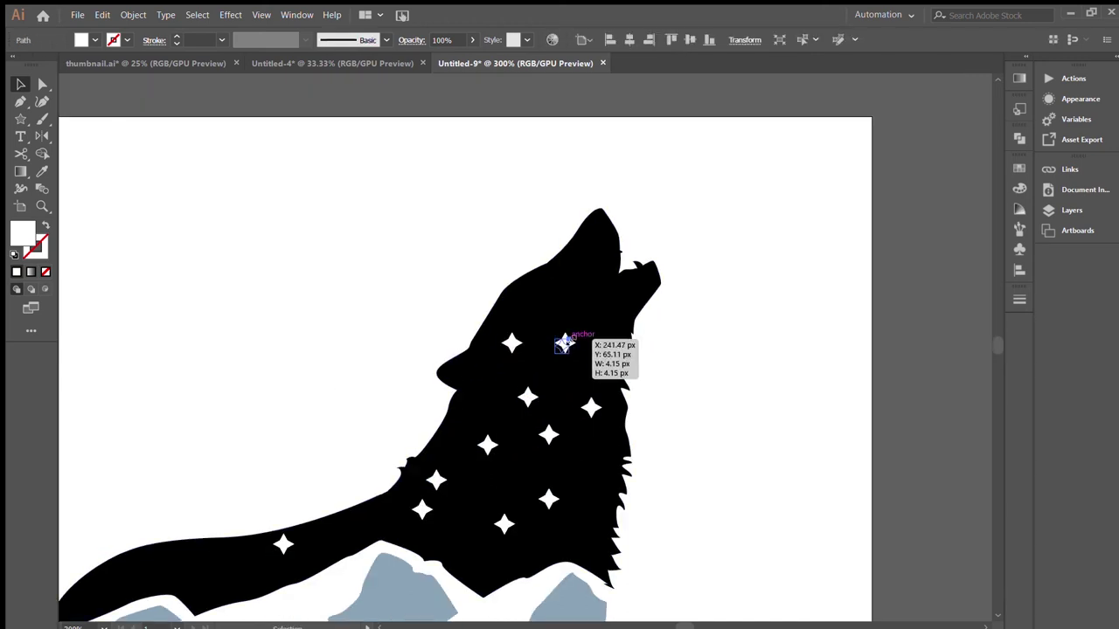
{"action": "mouse_move", "coordinate": [517, 343]}
{"action": "left_mouse_down"}
{"action": "mouse_move", "coordinate": [584, 291]}
{"action": "mouse_move", "coordinate": [520, 322]}
{"action": "left_mouse_up"}
{"action": "mouse_move", "coordinate": [547, 436]}
{"action": "left_mouse_down"}
{"action": "mouse_move", "coordinate": [583, 399]}
{"action": "mouse_move", "coordinate": [529, 411]}
{"action": "mouse_move", "coordinate": [520, 369]}
{"action": "left_mouse_up"}
{"action": "scroll", "coordinate": [637, 392], "scroll_direction": "down", "scroll_amount": 1}
{"action": "mouse_move", "coordinate": [603, 457]}
{"action": "left_mouse_down"}
{"action": "mouse_move", "coordinate": [599, 407]}
{"action": "mouse_move", "coordinate": [596, 418]}
{"action": "mouse_move", "coordinate": [570, 397]}
{"action": "left_mouse_up"}
{"action": "left_click", "coordinate": [547, 484]}
{"action": "left_click", "coordinate": [732, 375]}
Step: Add more star copies, including a tiny one and one on the lower chest, and nudge them into place
{"action": "scroll", "coordinate": [732, 375], "scroll_direction": "down", "scroll_amount": 1}
{"action": "left_click_drag", "start_coordinate": [540, 382], "coordinate": [564, 362]}
{"action": "left_click_drag", "start_coordinate": [499, 419], "coordinate": [653, 419]}
{"action": "left_click_drag", "start_coordinate": [653, 420], "coordinate": [266, 469]}
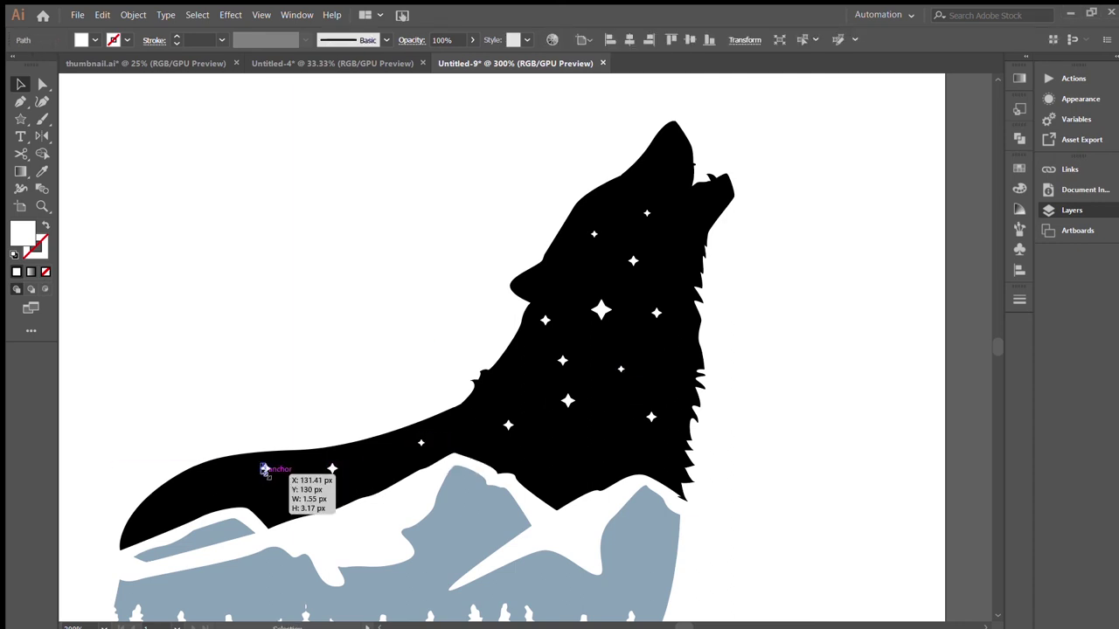
{"action": "left_click_drag", "start_coordinate": [264, 467], "coordinate": [254, 471]}
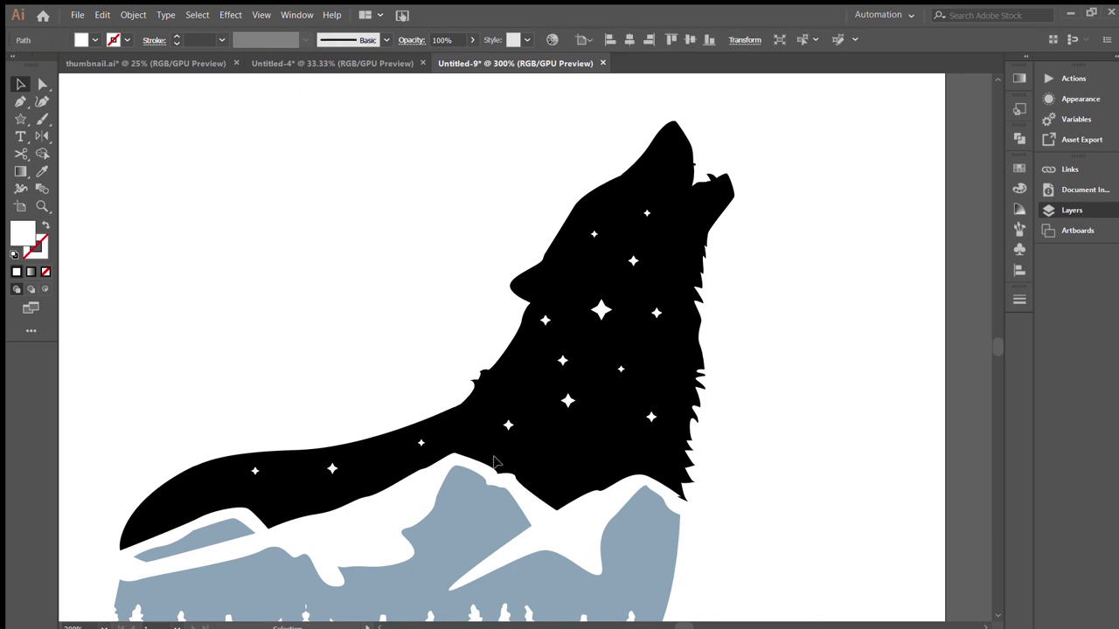
{"action": "left_click_drag", "start_coordinate": [621, 369], "coordinate": [644, 364]}
{"action": "left_click_drag", "start_coordinate": [562, 360], "coordinate": [544, 364]}
{"action": "left_click_drag", "start_coordinate": [542, 322], "coordinate": [551, 304]}
{"action": "left_click", "coordinate": [573, 408]}
{"action": "left_click_drag", "start_coordinate": [643, 365], "coordinate": [610, 440]}
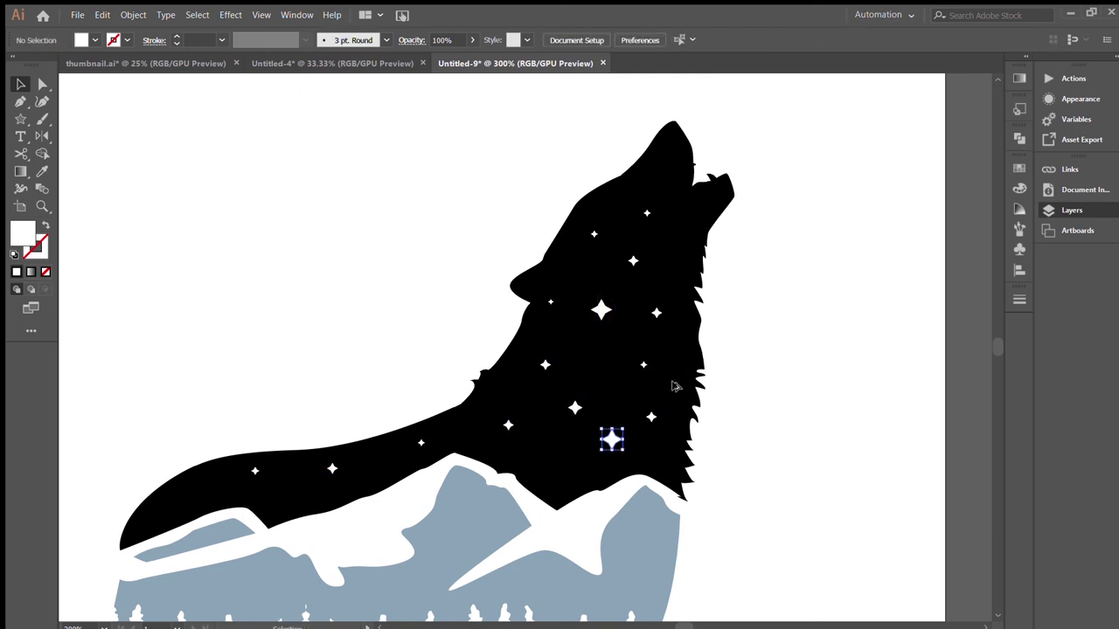
{"action": "left_click", "coordinate": [739, 445]}
{"action": "key", "text": "ctrl+minus"}
{"action": "key", "text": "ctrl+minus"}
{"action": "key", "text": "ctrl+plus"}
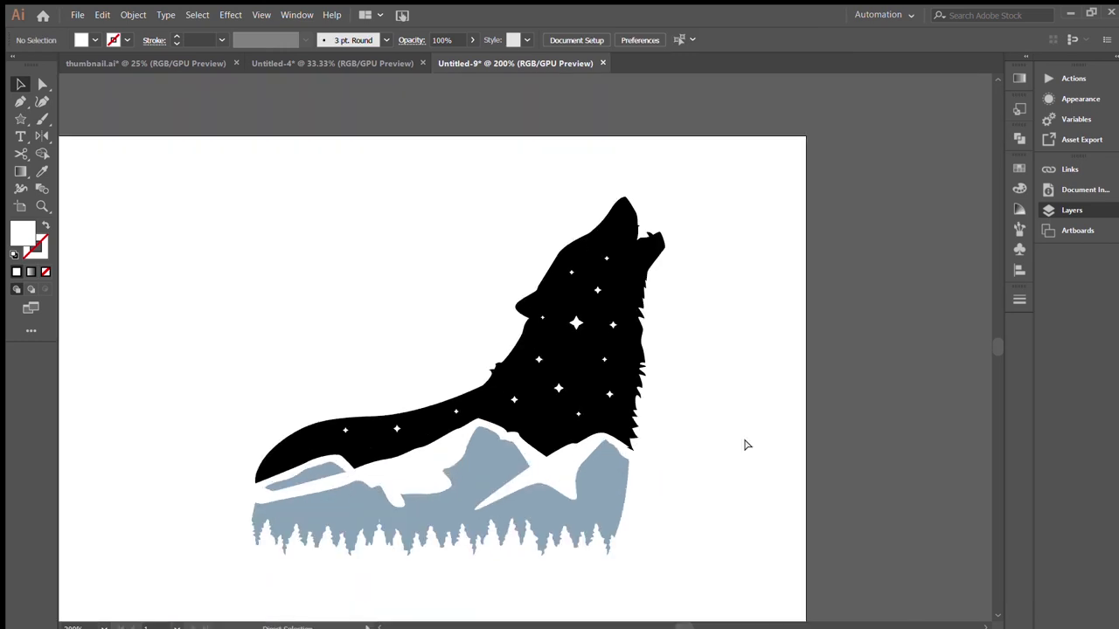
Step: Reposition stars near the wolf's face and lower on its chest
{"action": "key", "text": "ctrl+plus"}
{"action": "key", "text": "ctrl+plus"}
{"action": "key", "text": "ctrl+plus"}
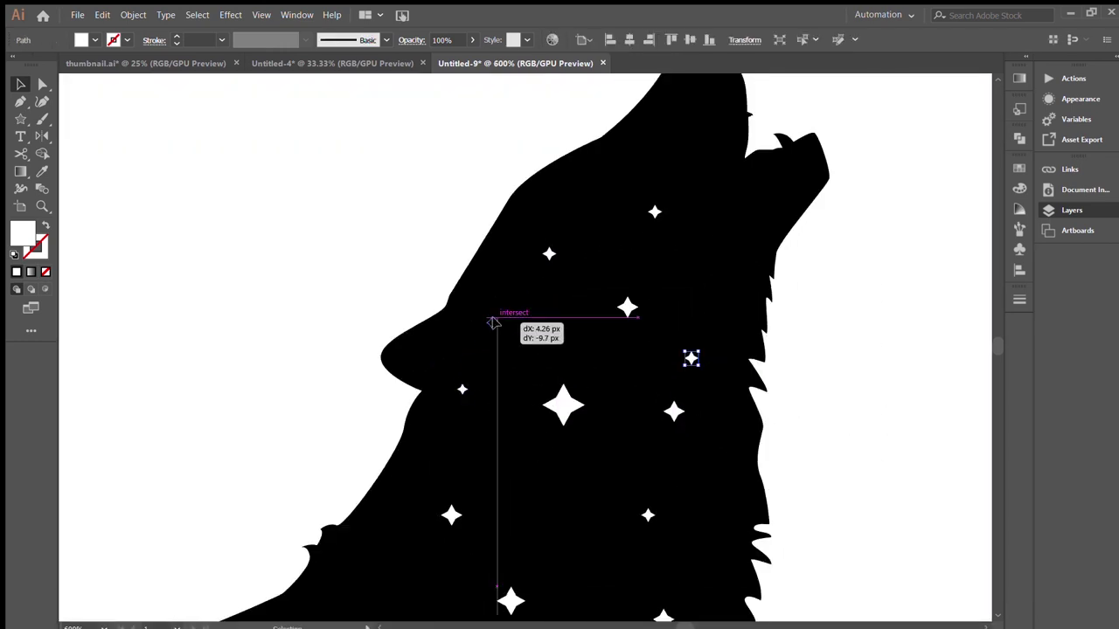
{"action": "left_click_drag", "start_coordinate": [675, 495], "coordinate": [658, 304]}
{"action": "left_click_drag", "start_coordinate": [479, 252], "coordinate": [481, 253]}
{"action": "left_click_drag", "start_coordinate": [525, 443], "coordinate": [615, 333]}
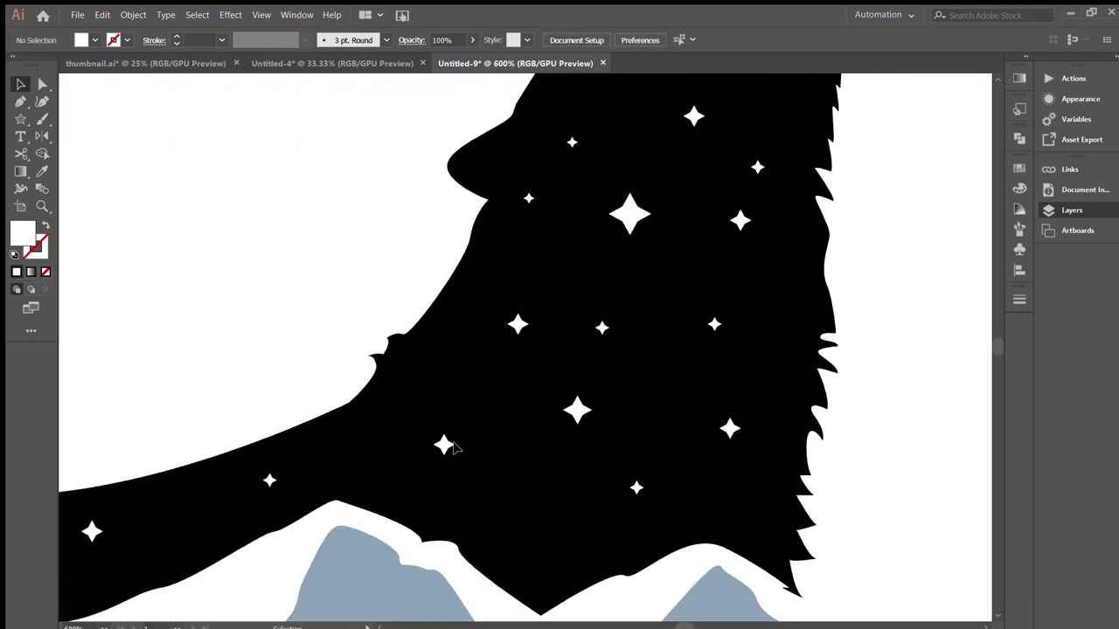
{"action": "mouse_move", "coordinate": [445, 445]}
{"action": "left_mouse_down"}
{"action": "mouse_move", "coordinate": [534, 505]}
{"action": "mouse_move", "coordinate": [511, 482]}
{"action": "left_mouse_up"}
Step: Fill the wolf shape dark grey from the Swatches panel
{"action": "key", "text": "ctrl+minus"}
{"action": "key", "text": "ctrl+minus"}
{"action": "key", "text": "ctrl+minus"}
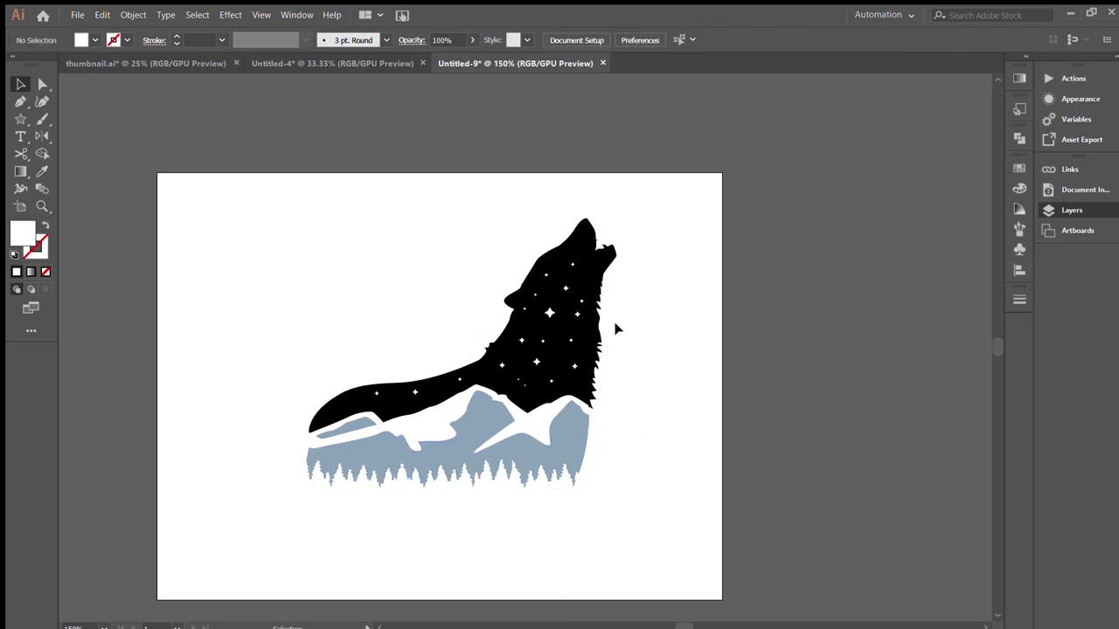
{"action": "left_click", "coordinate": [597, 367]}
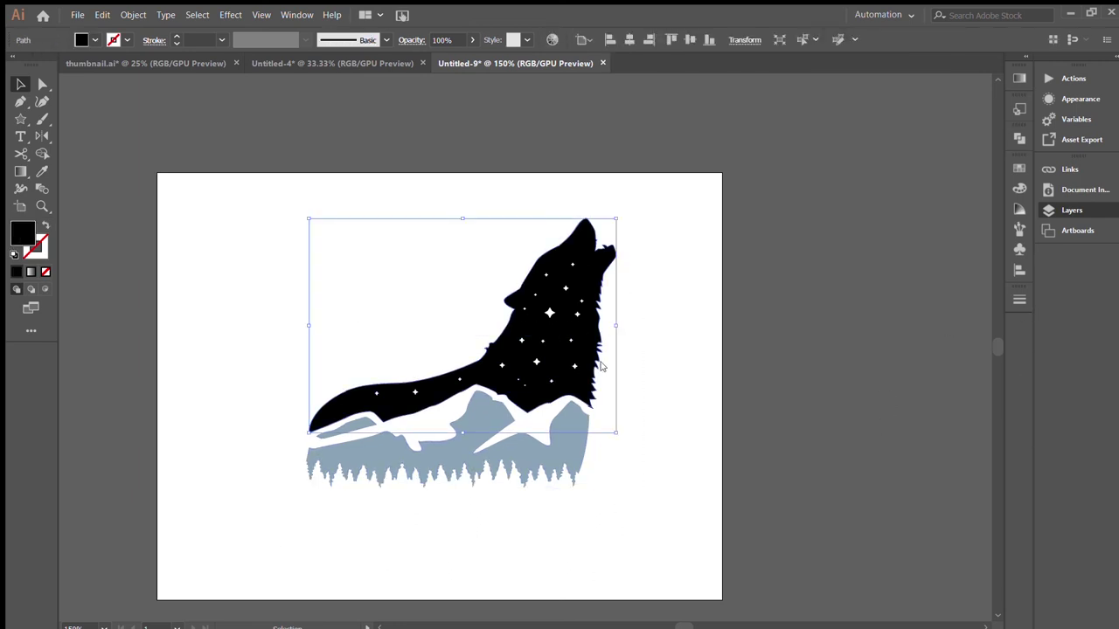
{"action": "left_click", "coordinate": [685, 226]}
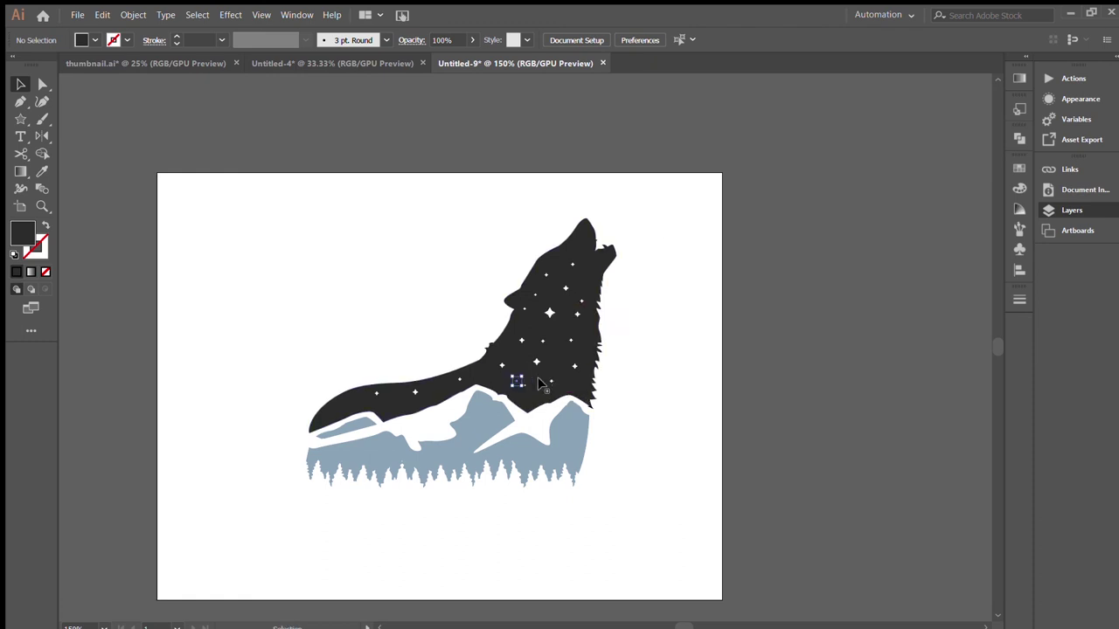
Step: Move a small chest star down and left, and reposition two stars on the wolf's head
{"action": "left_click", "coordinate": [518, 381]}
{"action": "scroll", "coordinate": [529, 385], "scroll_direction": "up", "scroll_amount": 5}
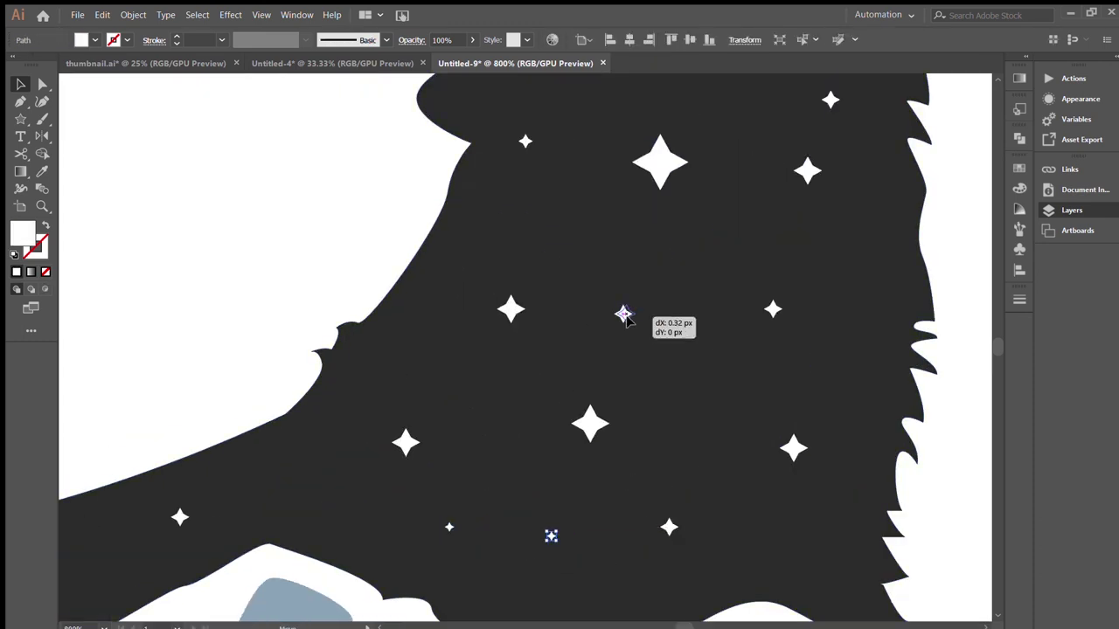
{"action": "left_click_drag", "start_coordinate": [623, 315], "coordinate": [548, 447]}
{"action": "scroll", "coordinate": [359, 237], "scroll_direction": "up", "scroll_amount": 4}
{"action": "left_click_drag", "start_coordinate": [536, 190], "coordinate": [412, 385]}
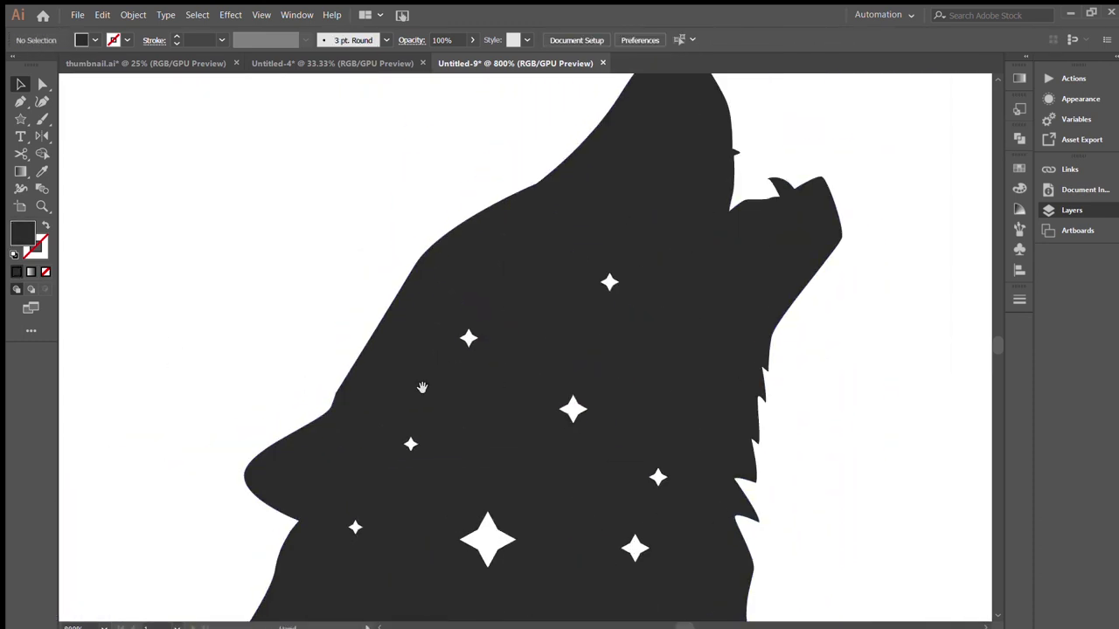
{"action": "left_click_drag", "start_coordinate": [468, 339], "coordinate": [492, 305]}
{"action": "left_click_drag", "start_coordinate": [412, 437], "coordinate": [422, 406]}
{"action": "scroll", "coordinate": [839, 478], "scroll_direction": "down", "scroll_amount": 2}
{"action": "scroll", "coordinate": [787, 507], "scroll_direction": "down", "scroll_amount": 2}
{"action": "scroll", "coordinate": [747, 273], "scroll_direction": "down", "scroll_amount": 1}
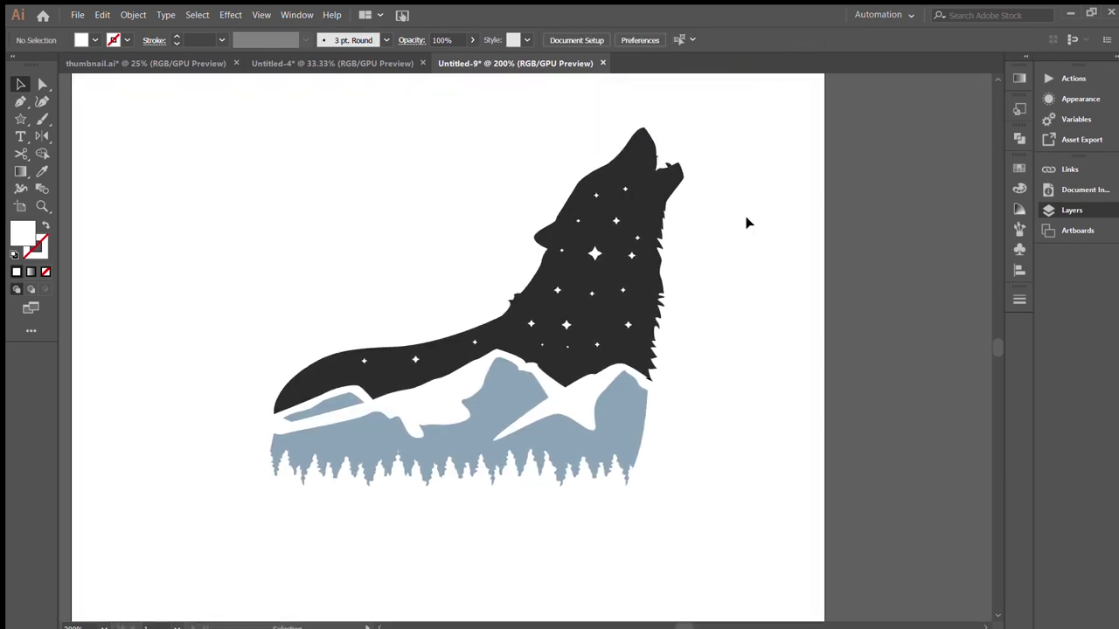
Step: Draw a shading facet shape on the central peak with the Pen tool
{"action": "key", "text": "p"}
{"action": "left_click", "coordinate": [513, 378]}
{"action": "left_click_drag", "start_coordinate": [519, 401], "coordinate": [521, 421]}
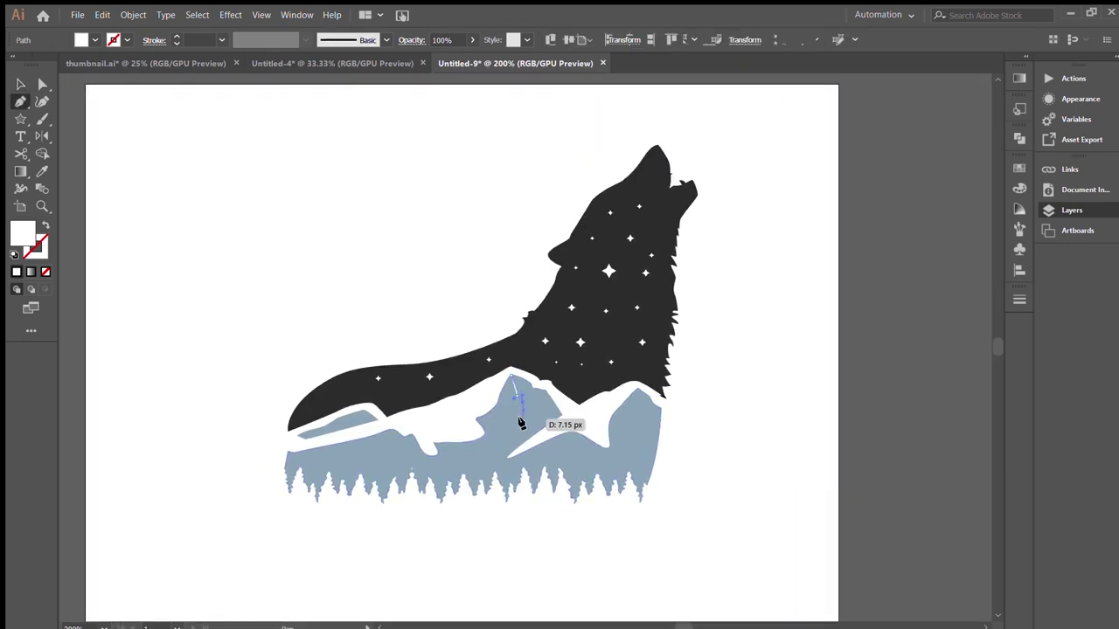
{"action": "left_click", "coordinate": [520, 446]}
{"action": "left_click", "coordinate": [579, 434]}
{"action": "left_click", "coordinate": [577, 393]}
{"action": "left_click_drag", "start_coordinate": [513, 379], "coordinate": [509, 378]}
Step: Eyedrop the mountain's blue-grey onto the facet and darken it
{"action": "key", "text": "i"}
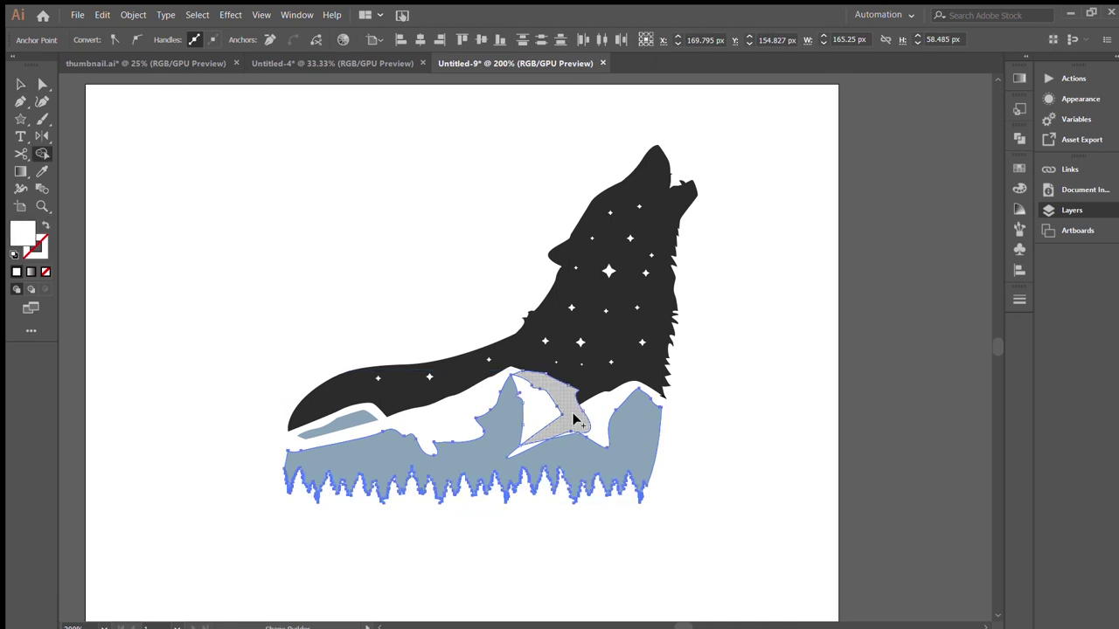
{"action": "left_click", "coordinate": [516, 418]}
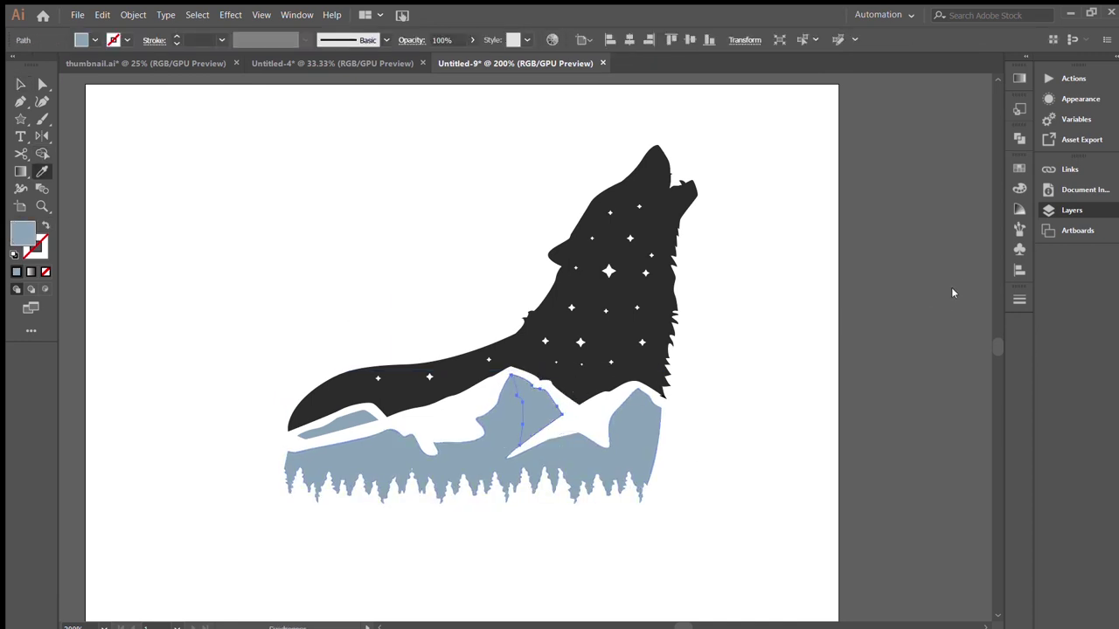
{"action": "key", "text": "v"}
{"action": "left_click", "coordinate": [690, 467]}
{"action": "key", "text": "i"}
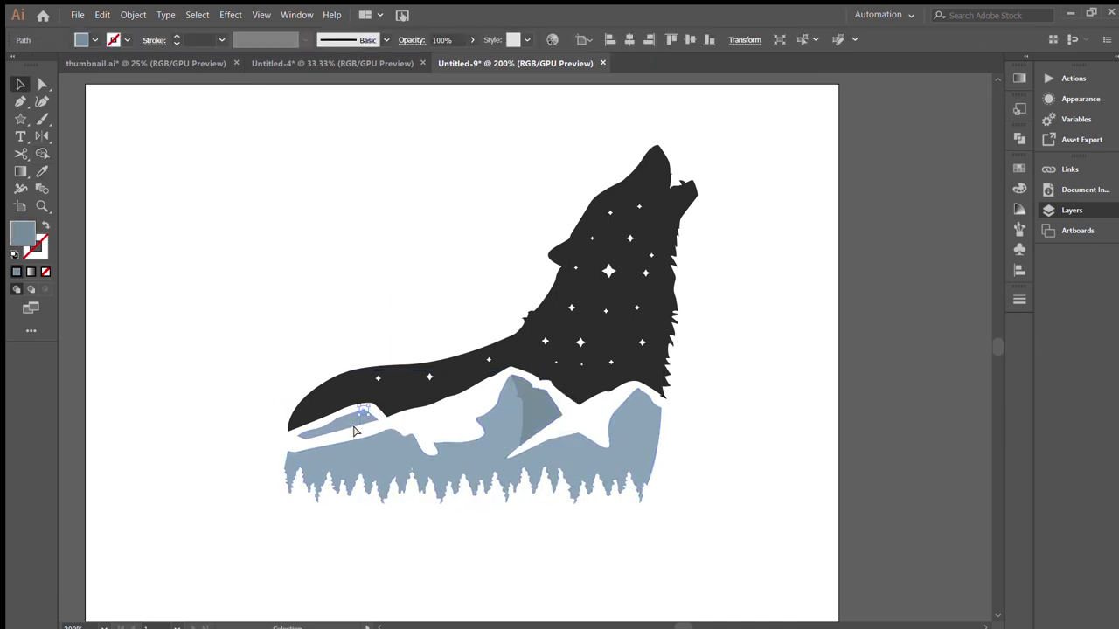
{"action": "left_click", "coordinate": [517, 443]}
Step: Draw a right-mountain facet, trim it to the mountain with Shape Builder, and set 46% opacity
{"action": "key", "text": "v"}
{"action": "left_click", "coordinate": [635, 393]}
{"action": "left_click", "coordinate": [636, 390]}
{"action": "left_click_drag", "start_coordinate": [637, 524], "coordinate": [691, 524]}
{"action": "left_click", "coordinate": [636, 390]}
{"action": "key", "text": "v"}
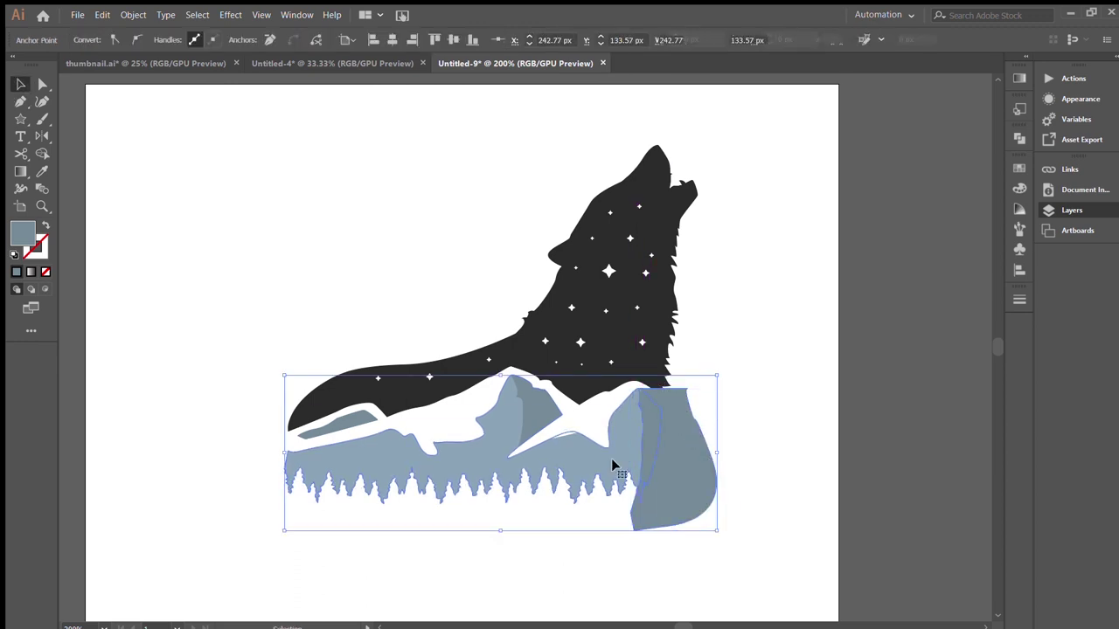
{"action": "left_click", "coordinate": [611, 466], "text": "shift"}
{"action": "key", "text": "shift+m"}
{"action": "left_click", "coordinate": [705, 487], "text": "alt"}
{"action": "left_click", "coordinate": [654, 439]}
{"action": "key", "text": "v"}
Step: Select all the artwork and align it to the artboard centre
{"action": "left_click", "coordinate": [549, 422]}
{"action": "key", "text": "v"}
{"action": "key", "text": "ctrl+shift+a"}
{"action": "key", "text": "ctrl+minus"}
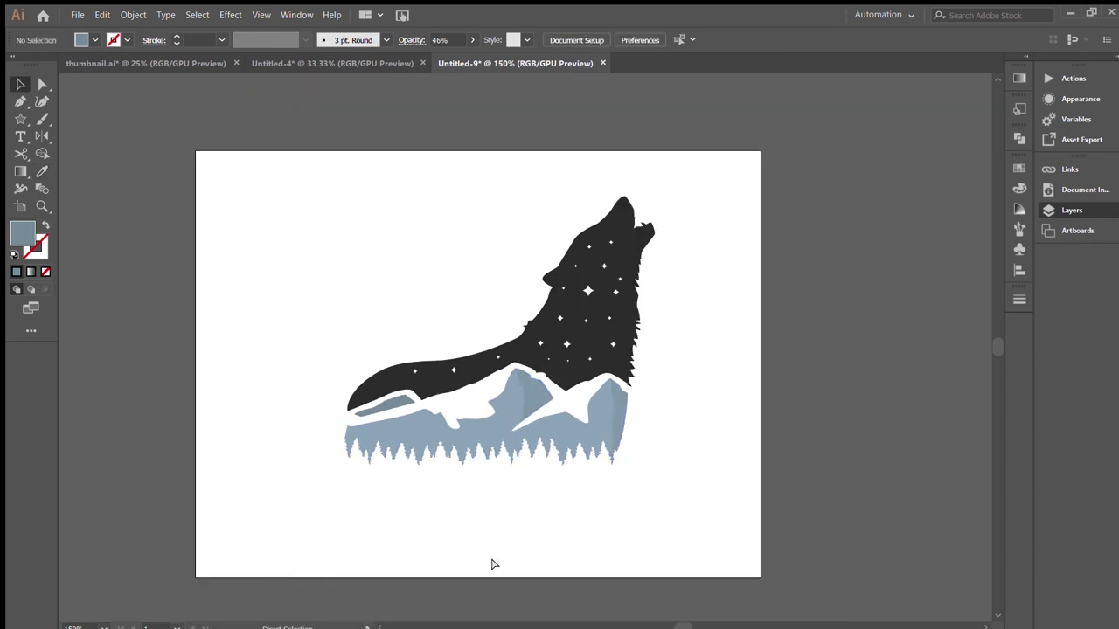
{"action": "left_click_drag", "start_coordinate": [677, 316], "coordinate": [313, 487]}
{"action": "left_click", "coordinate": [628, 39]}
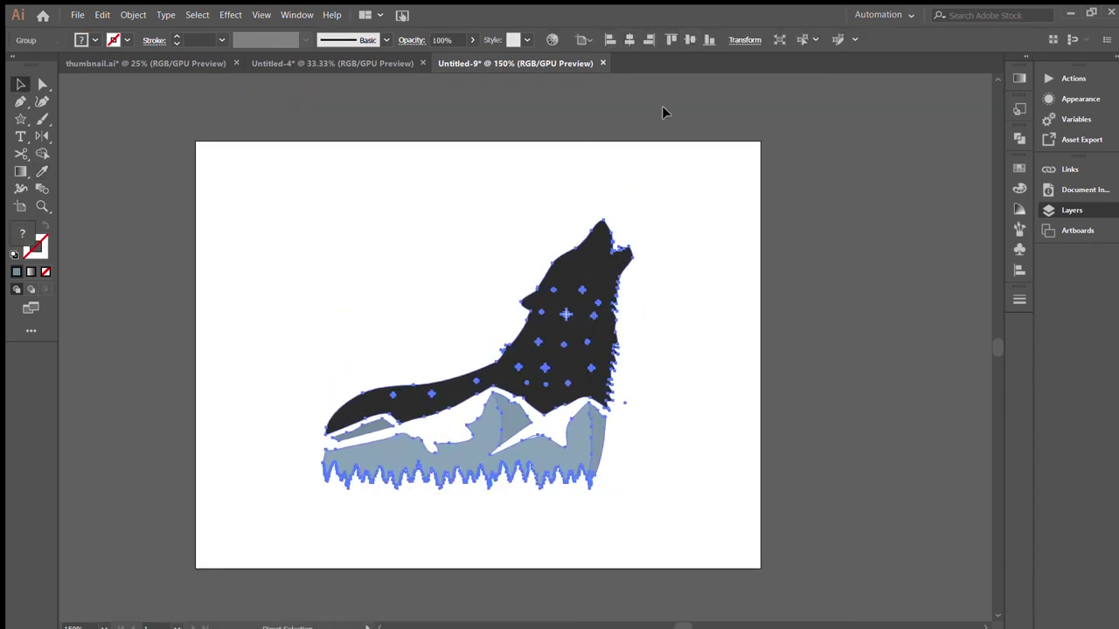
{"action": "key", "text": "ctrl+shift+a"}
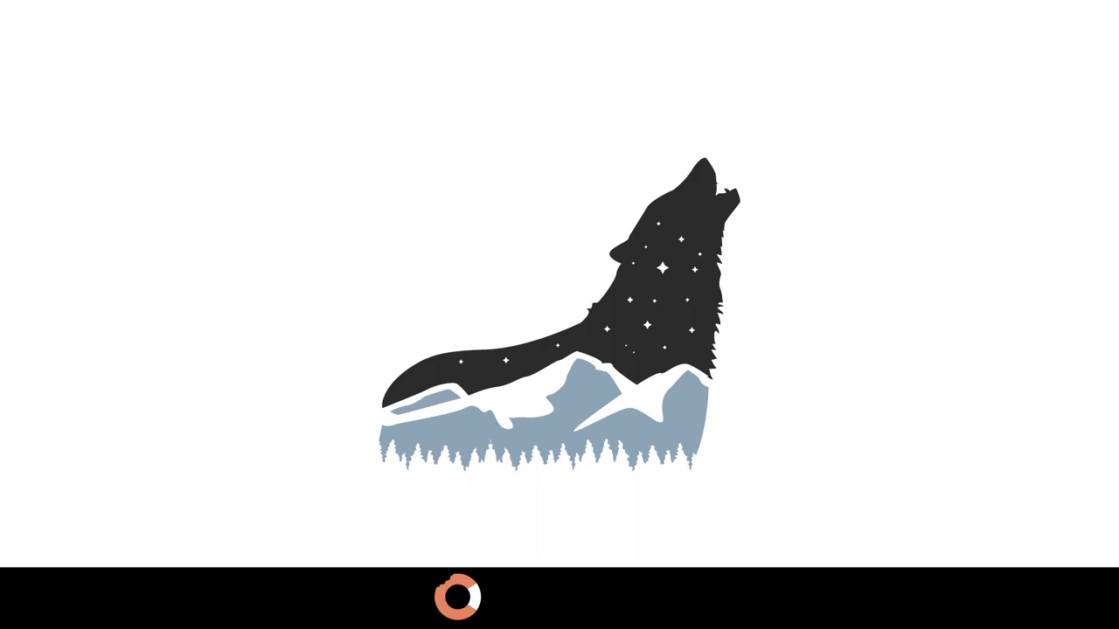